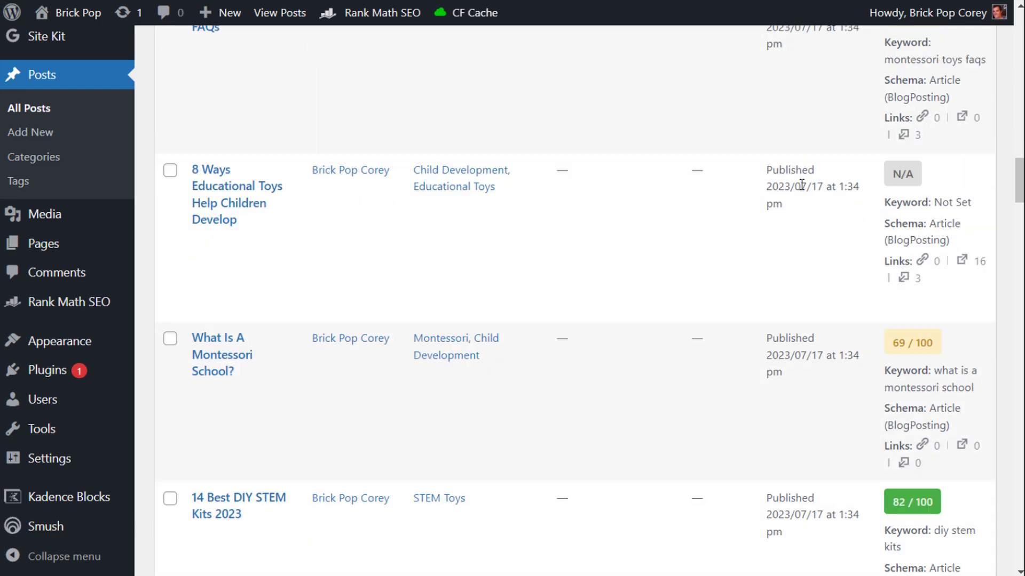
# Review the publication dates of the articles in the WordPress post list
pyautogui.scroll(-5, 798, 286)
pyautogui.moveTo(840, 257); pyautogui.dragTo(760, 243)
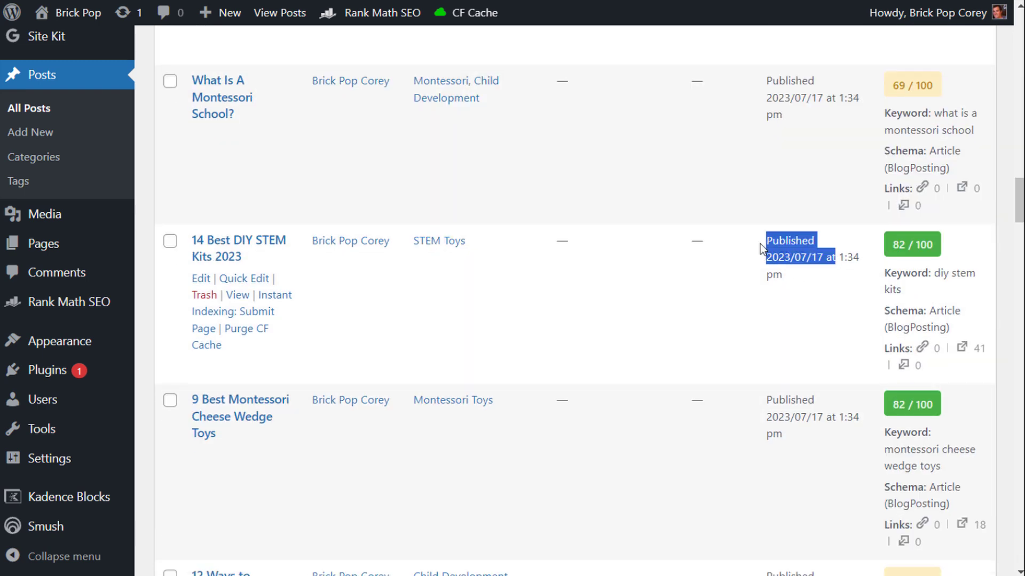
pyautogui.scroll(-5, 785, 235)
pyautogui.scroll(-3, 820, 331)
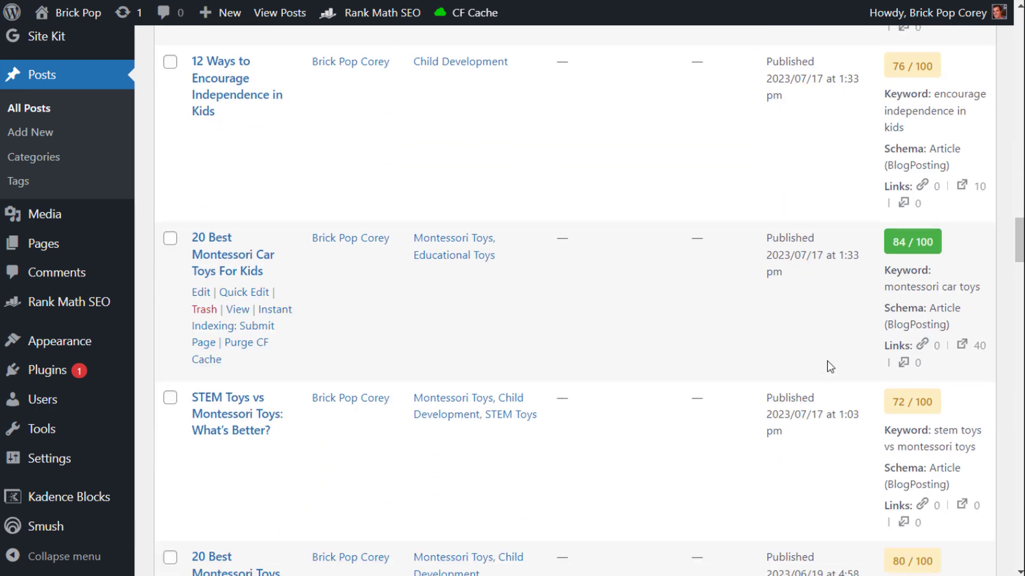
pyautogui.scroll(-5, 811, 362)
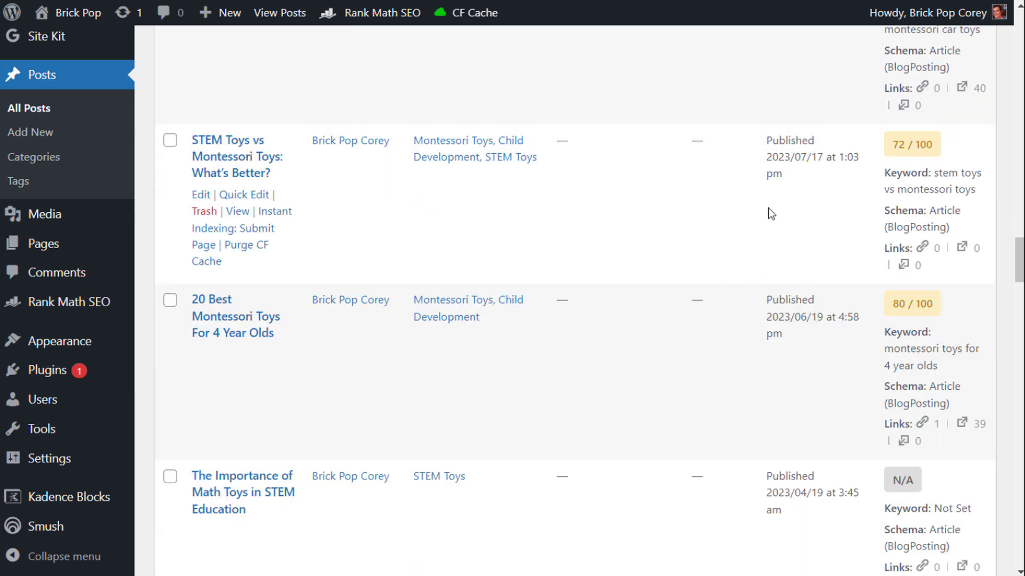
pyautogui.scroll(15, 828, 174)
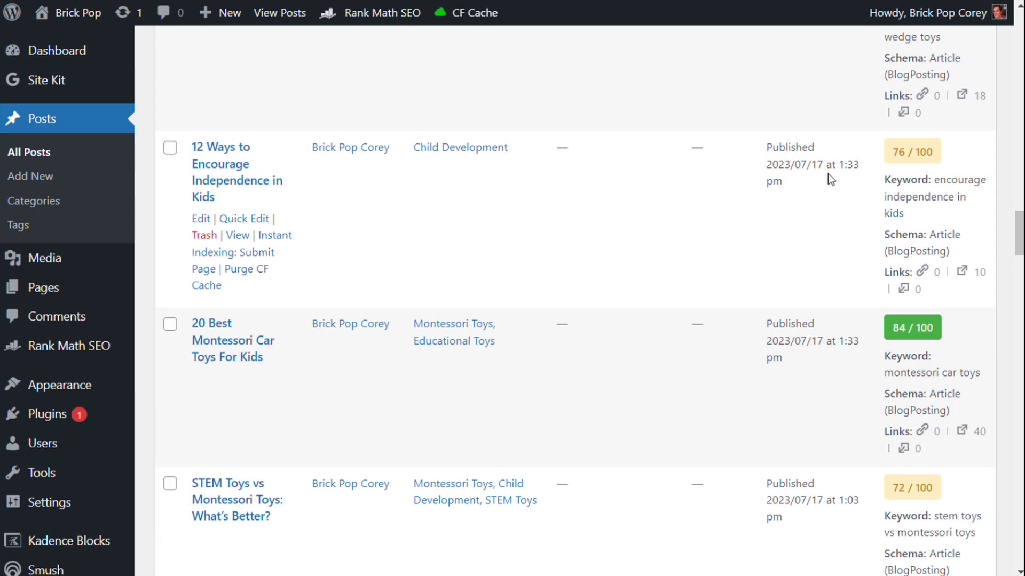
pyautogui.scroll(15, 824, 176)
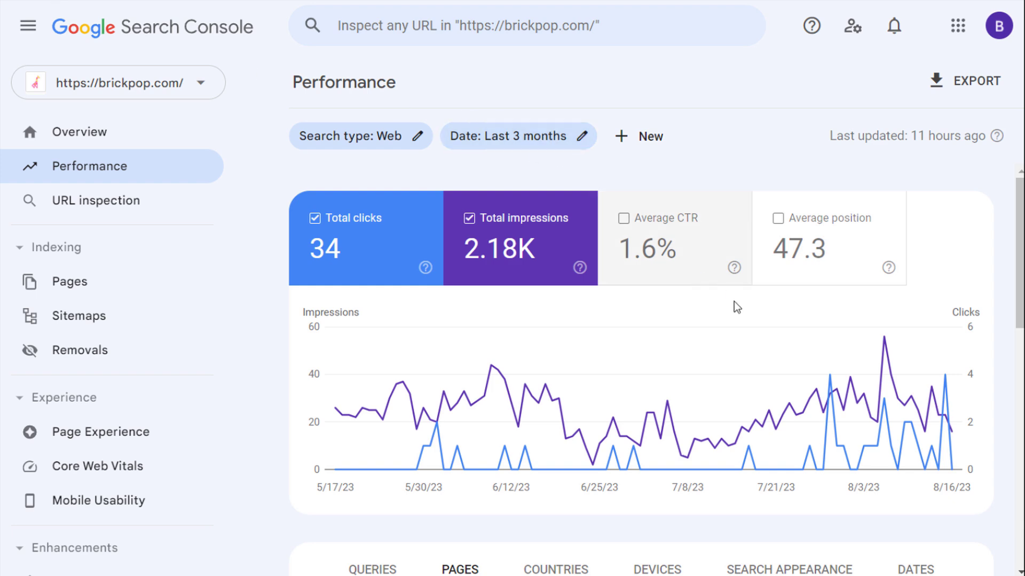
# Look over the published DIY STEM kits and Montessori cheese wedge articles and the 8 Common SEO Mistakes infographic
pyautogui.moveTo(736, 448)
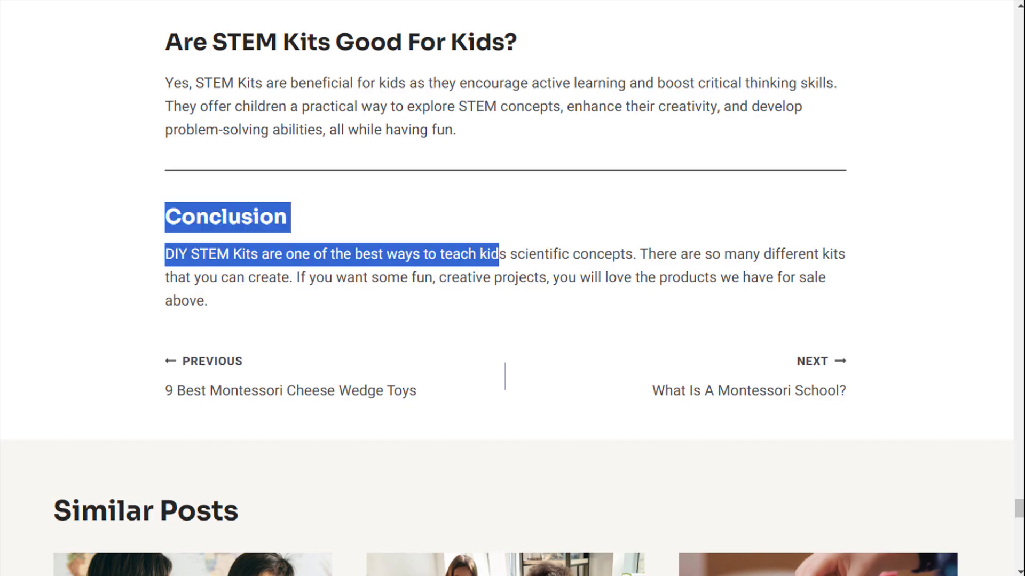
pyautogui.click(834, 181)
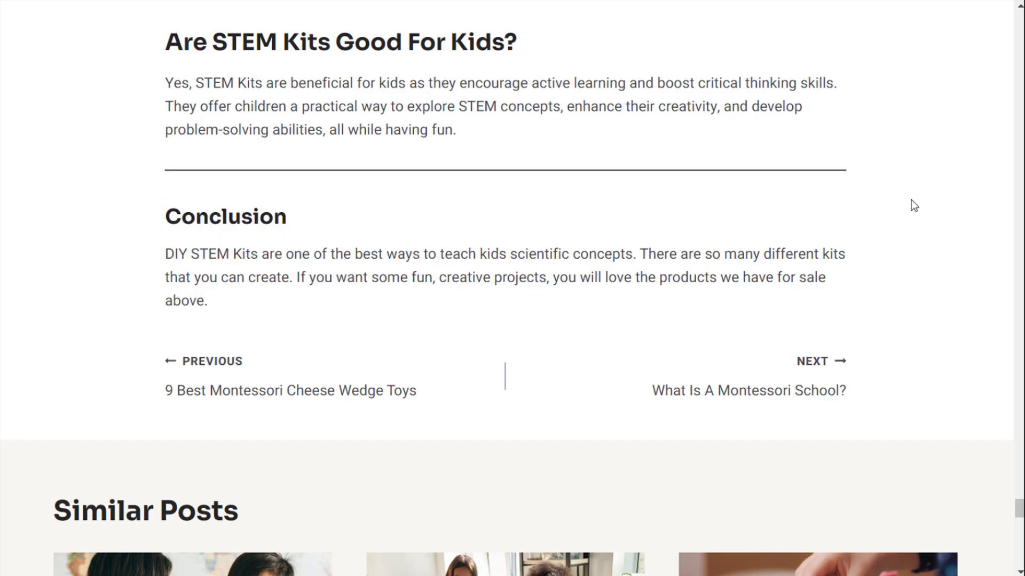
pyautogui.moveTo(1019, 517); pyautogui.dragTo(1008, 30)
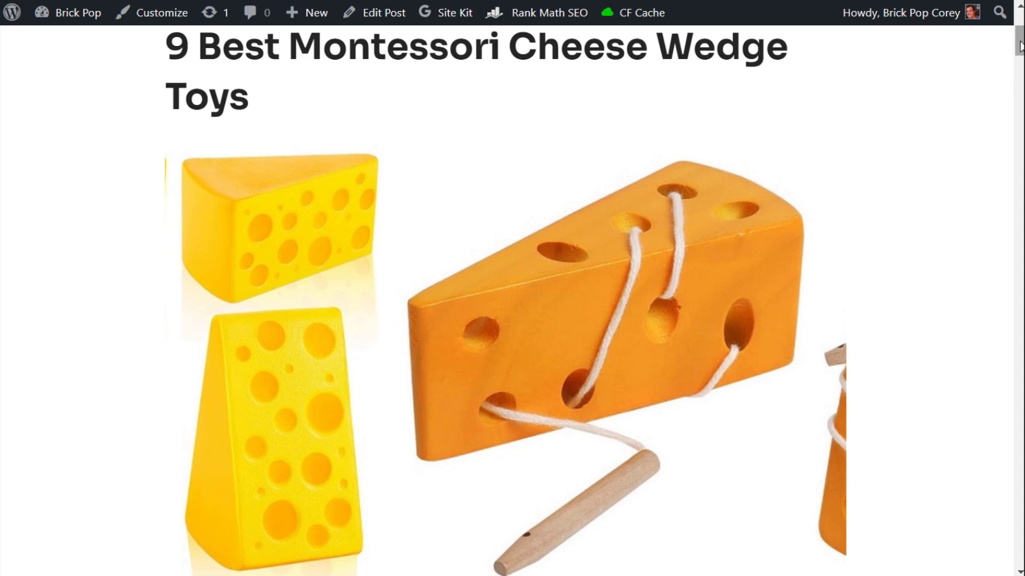
pyautogui.moveTo(1019, 42); pyautogui.dragTo(1019, 34)
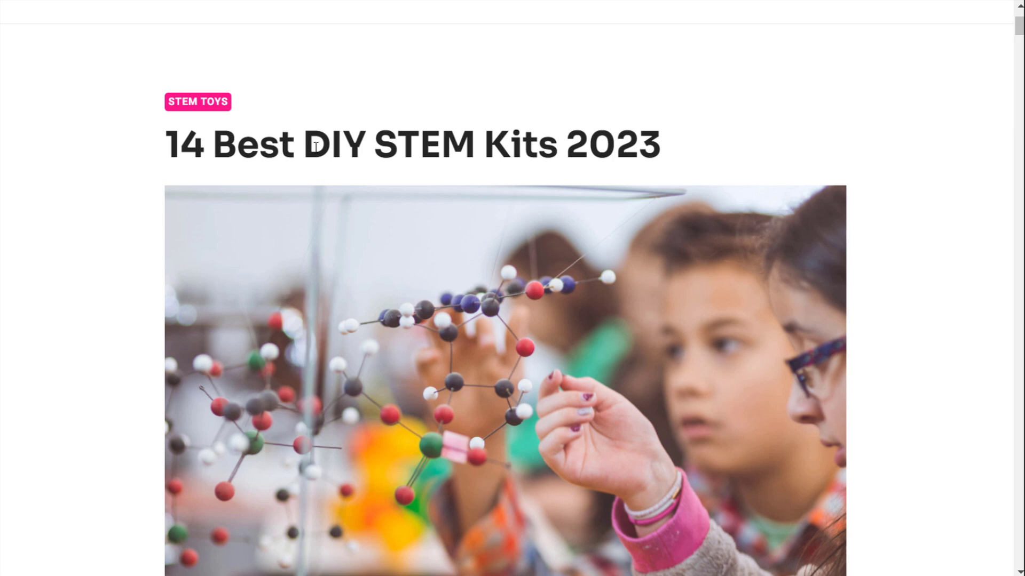
pyautogui.scroll(2, 739, 117)
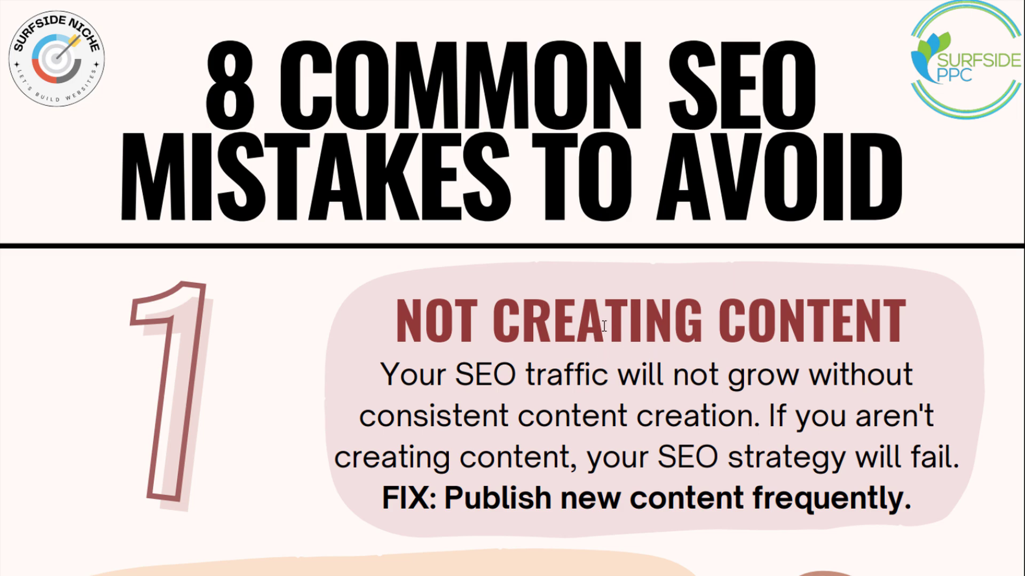
pyautogui.scroll(-3, 585, 307)
pyautogui.scroll(-5, 564, 300)
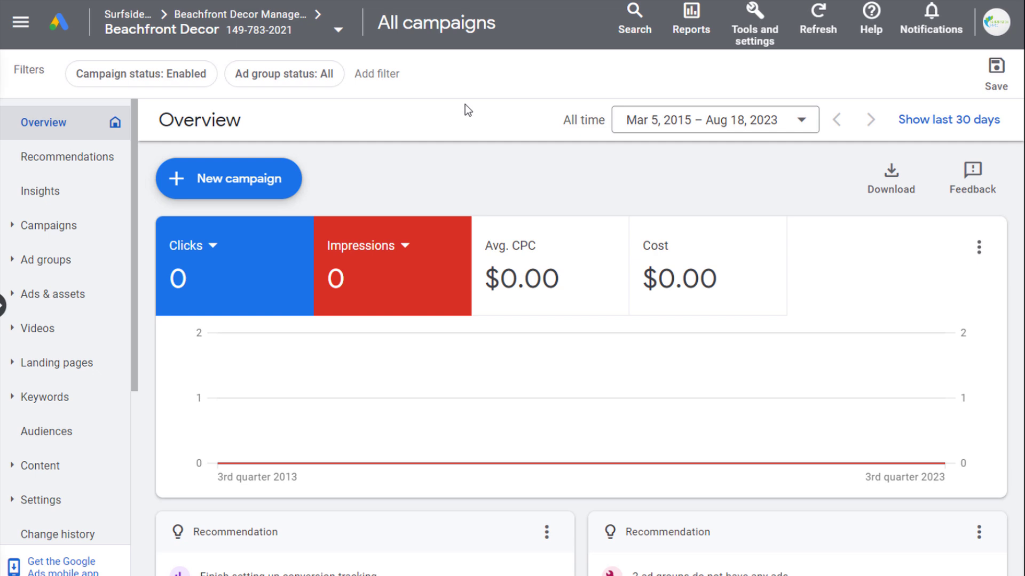
# Switch to Google Ads and open Keyword Planner's Discover new keywords form, starting with keywords
pyautogui.click(754, 29)
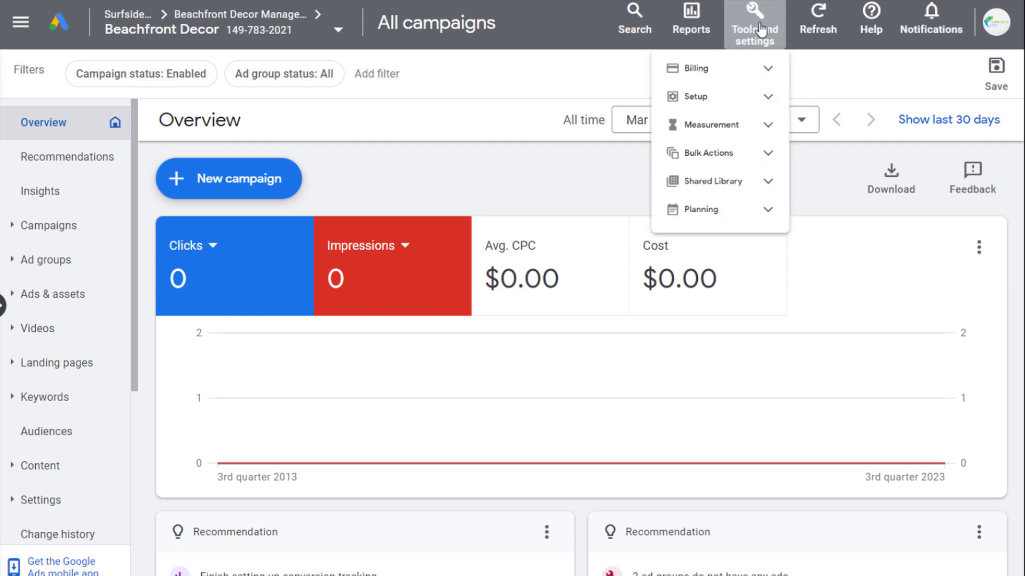
pyautogui.click(757, 283)
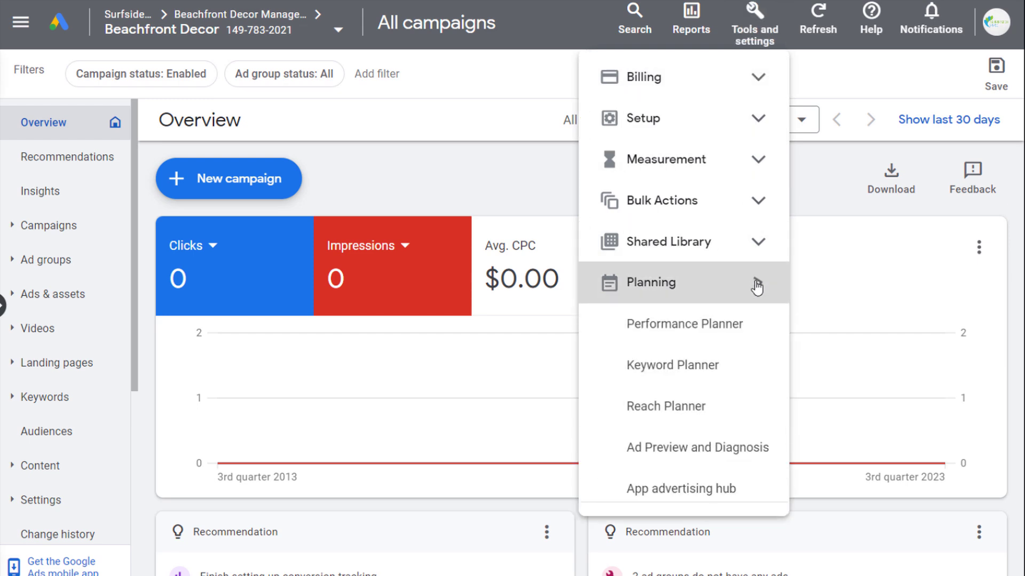
pyautogui.click(691, 370)
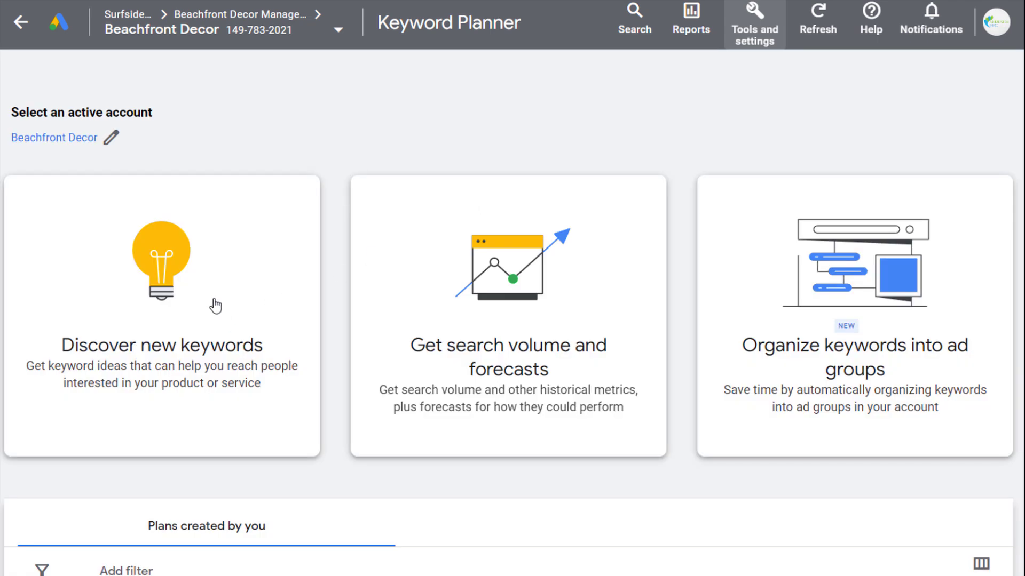
pyautogui.click(275, 305)
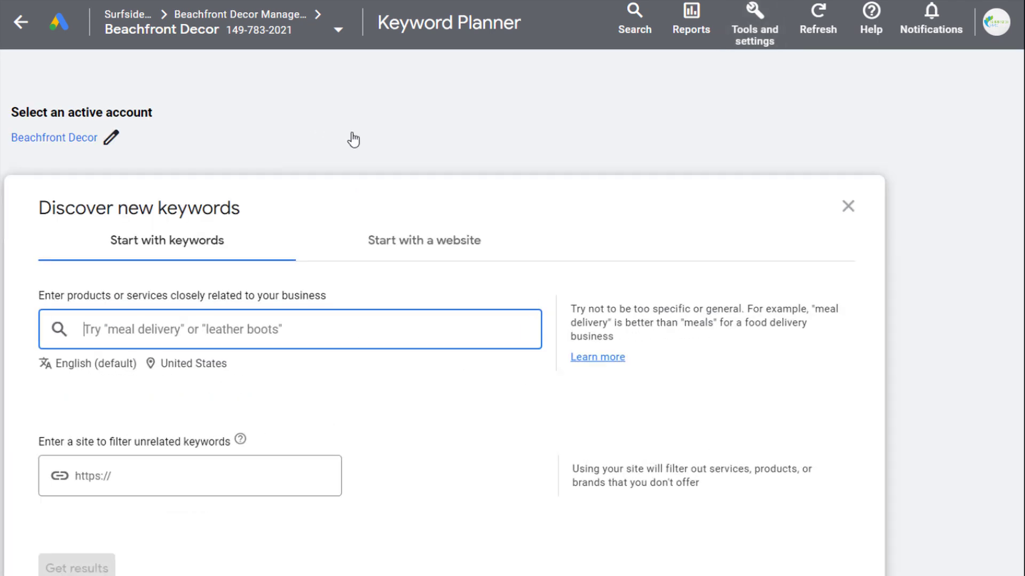
pyautogui.scroll(-2, 933, 117)
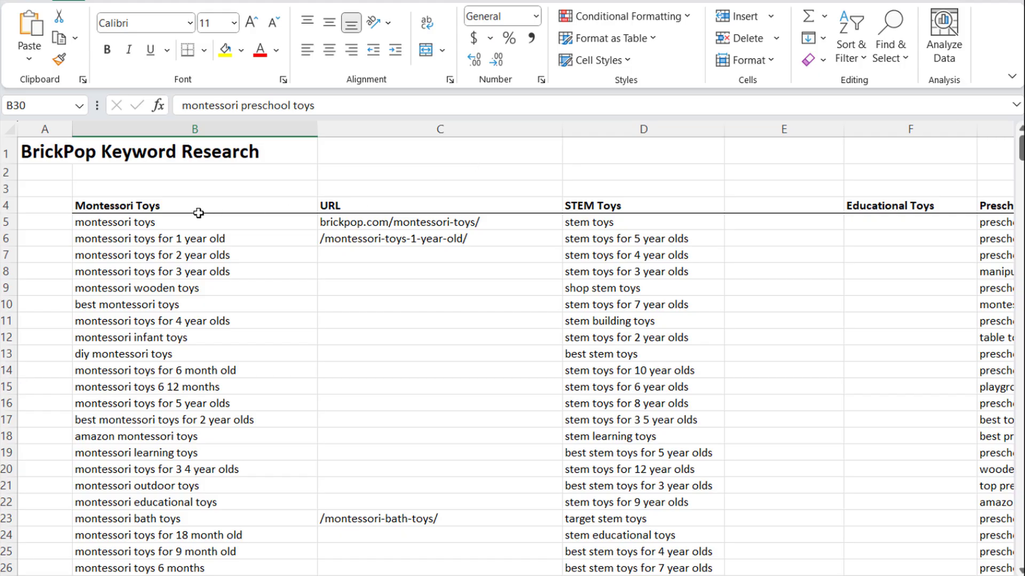
# Switch to the BrickPop Keyword Research workbook in Excel and examine the Montessori Toys and STEM Toys keyword columns
pyautogui.click(177, 211)
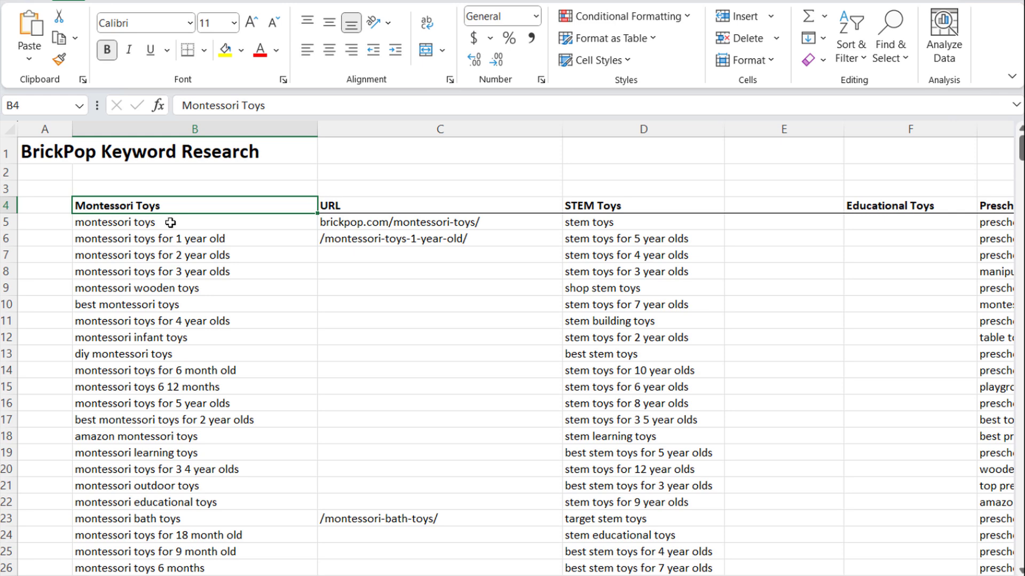
pyautogui.click(176, 224)
pyautogui.click(184, 207)
pyautogui.click(198, 223)
pyautogui.moveTo(206, 206); pyautogui.dragTo(254, 231)
pyautogui.click(635, 255)
pyautogui.click(632, 205)
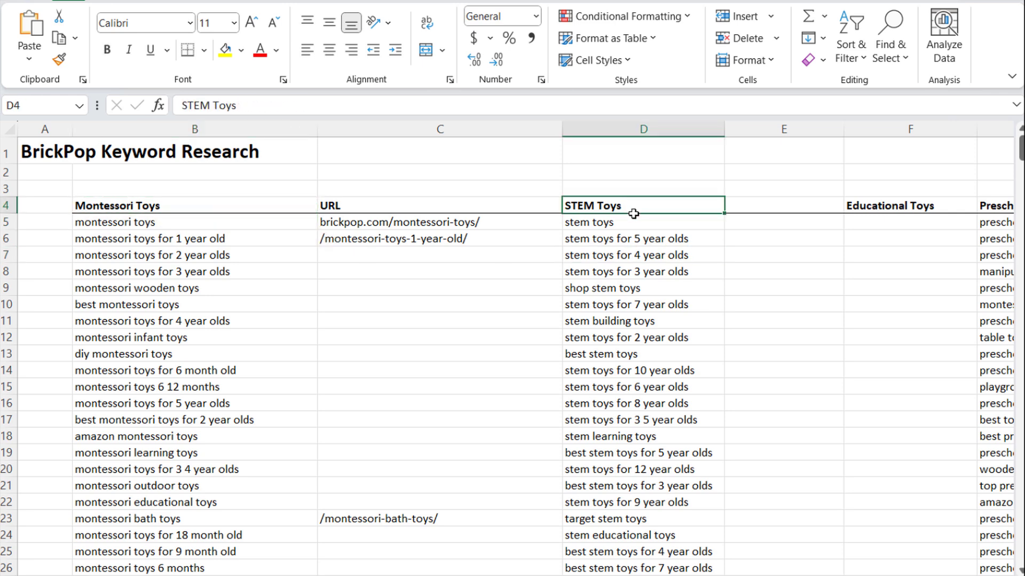
pyautogui.moveTo(632, 206); pyautogui.dragTo(635, 223)
pyautogui.click(206, 213)
pyautogui.moveTo(192, 215); pyautogui.dragTo(205, 224)
pyautogui.click(640, 288)
pyautogui.click(658, 209)
pyautogui.moveTo(657, 210); pyautogui.dragTo(657, 225)
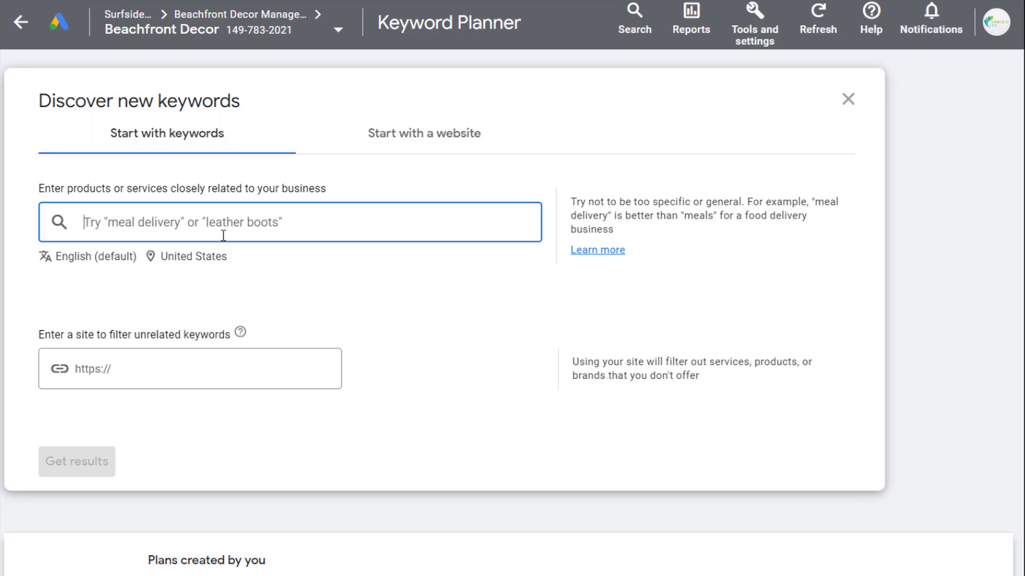
# In Google Ads Keyword Planner, get keyword ideas for "montessori toys" and close the keyword refinement pane
pyautogui.write('montessori toys')
pyautogui.press('Return')
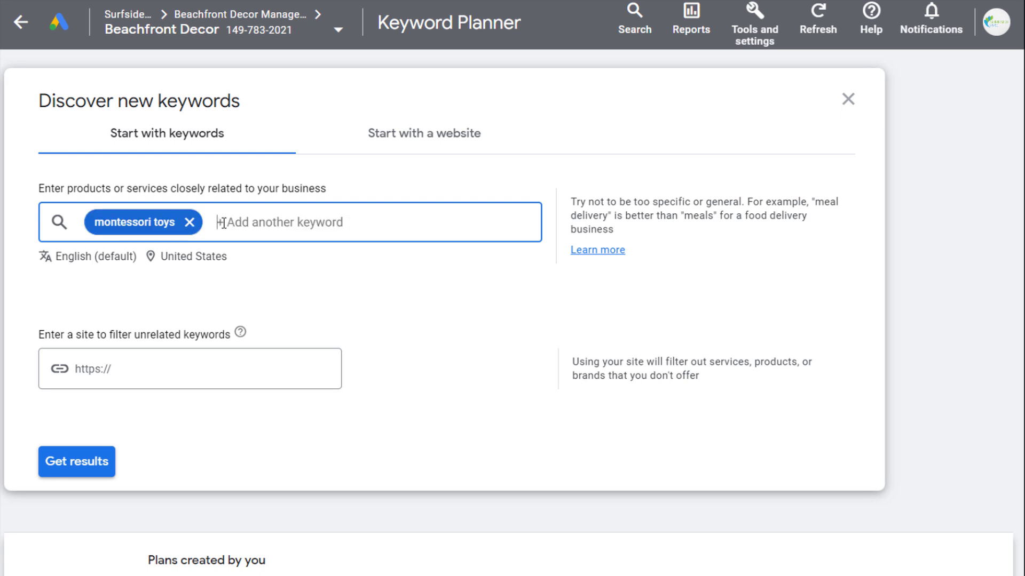
pyautogui.click(84, 469)
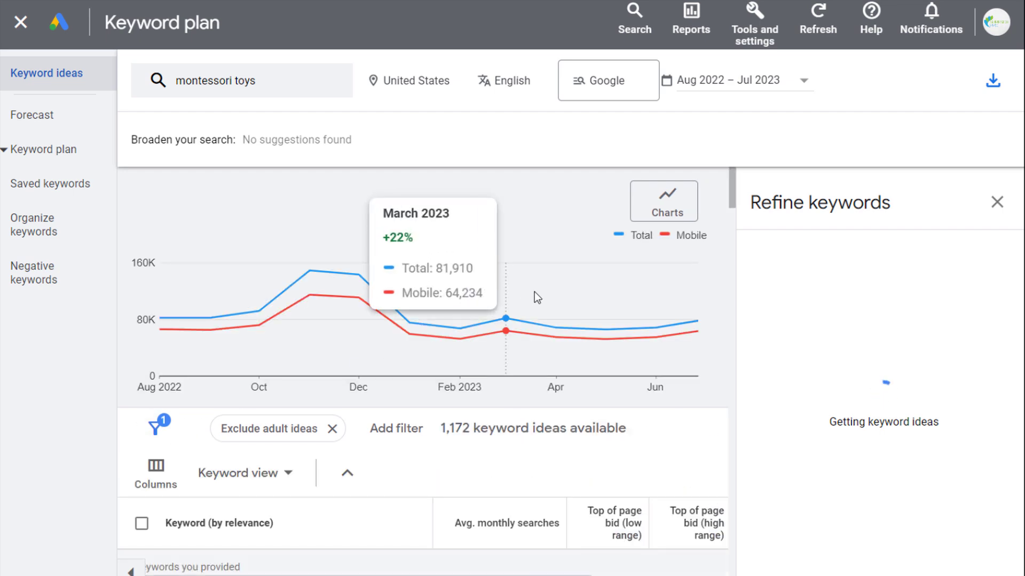
pyautogui.click(997, 212)
# Look through the keyword ideas, including "montessori play gym" and "montessori busy board", for possible article topics
pyautogui.scroll(-5, 388, 414)
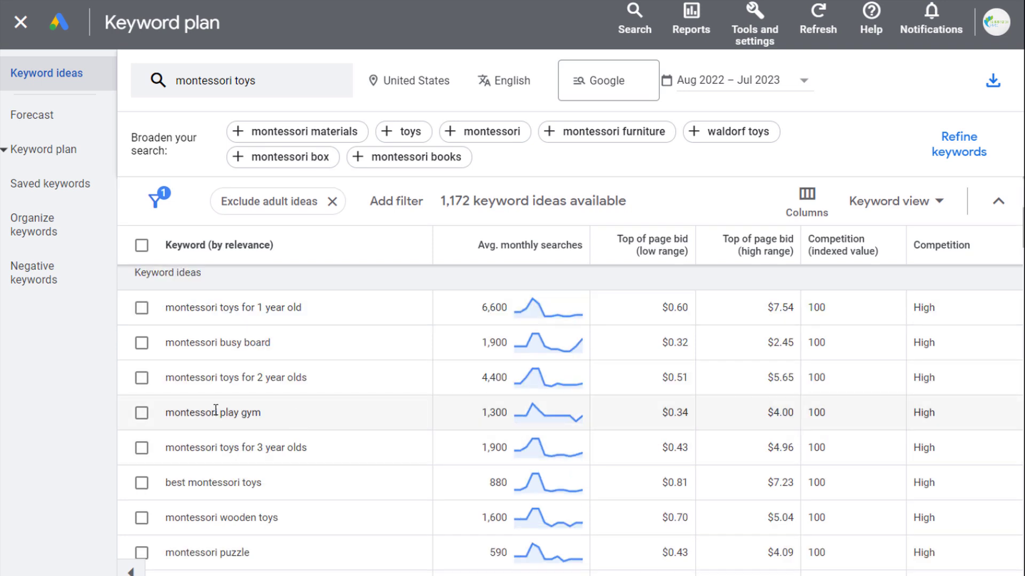
pyautogui.moveTo(262, 412); pyautogui.dragTo(166, 412)
pyautogui.moveTo(271, 343); pyautogui.dragTo(162, 342)
pyautogui.click(231, 341)
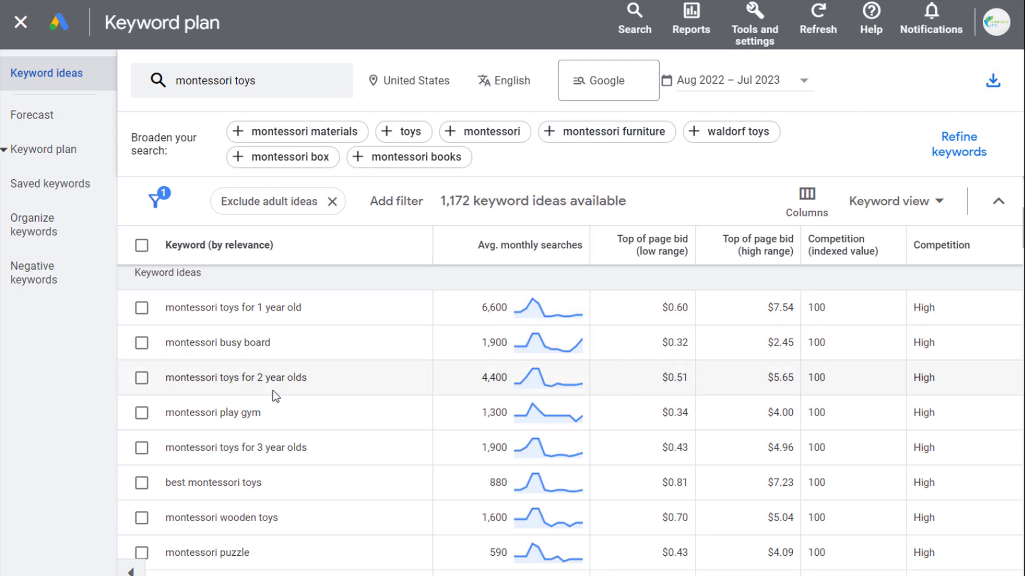
pyautogui.scroll(-4, 313, 505)
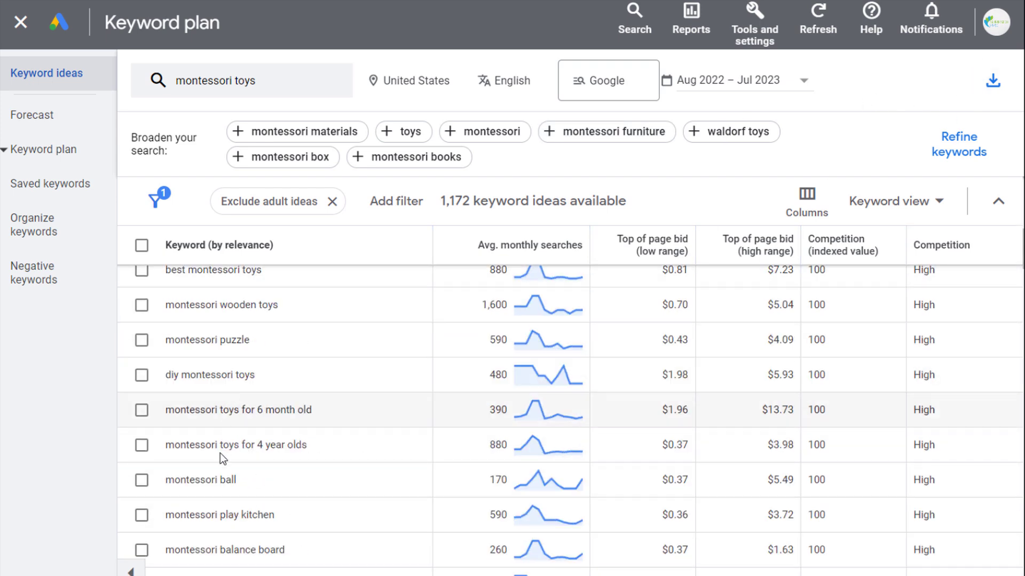
pyautogui.scroll(4, 274, 431)
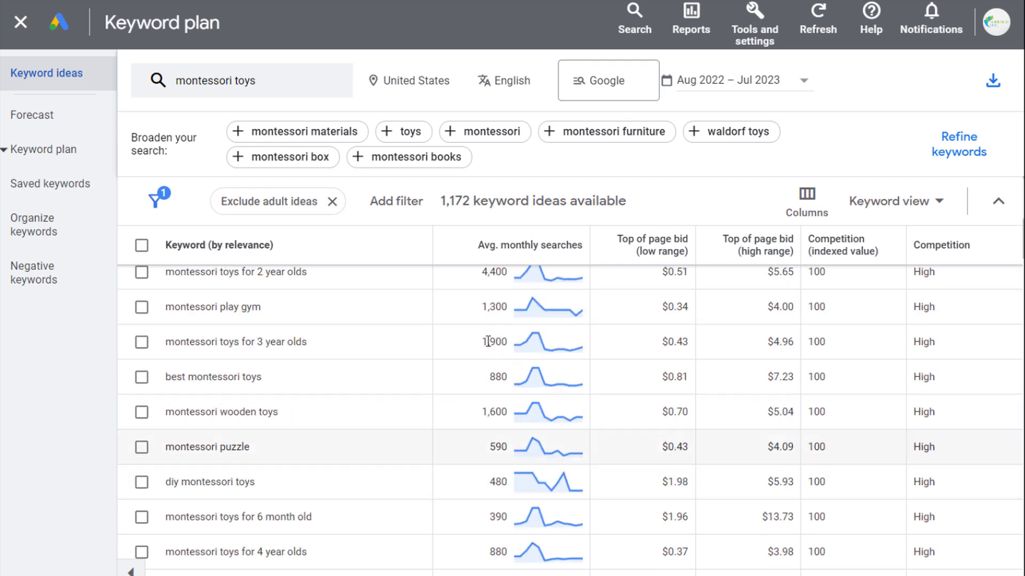
# Sort the keyword ideas by average monthly searches in descending order and review the most-searched ones
pyautogui.click(518, 245)
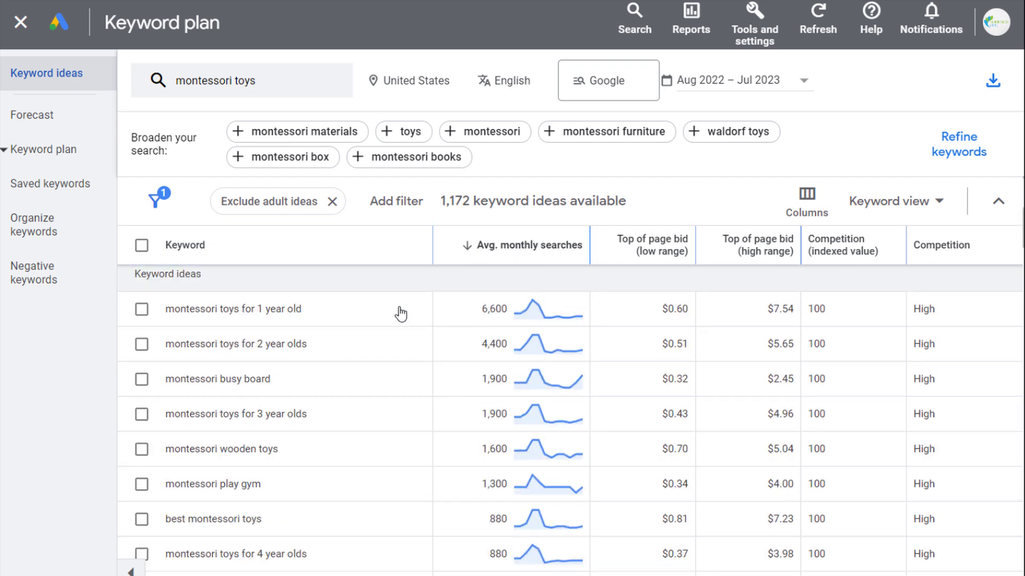
pyautogui.moveTo(168, 307); pyautogui.dragTo(368, 402)
pyautogui.click(432, 408)
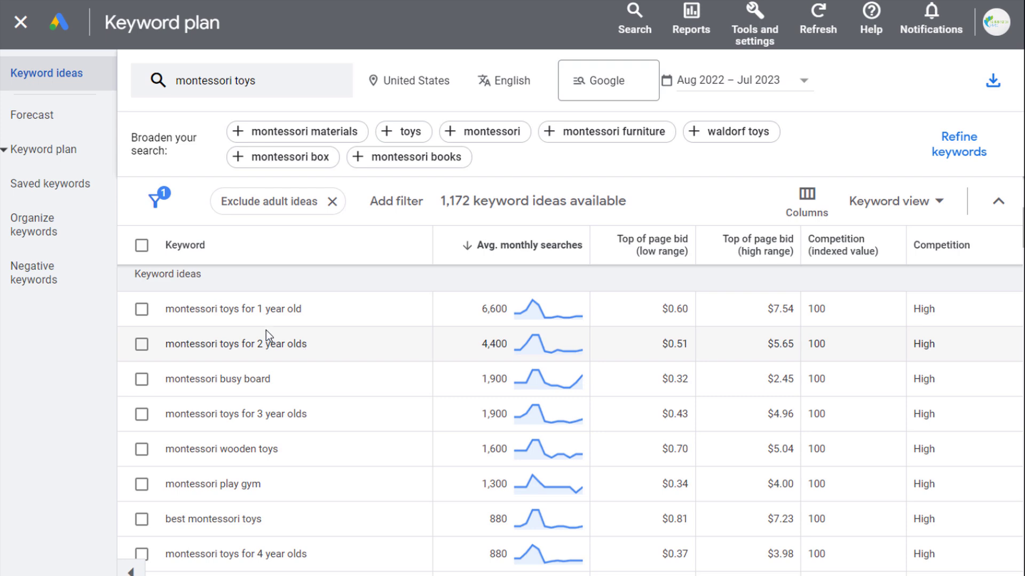
pyautogui.scroll(-2, 266, 331)
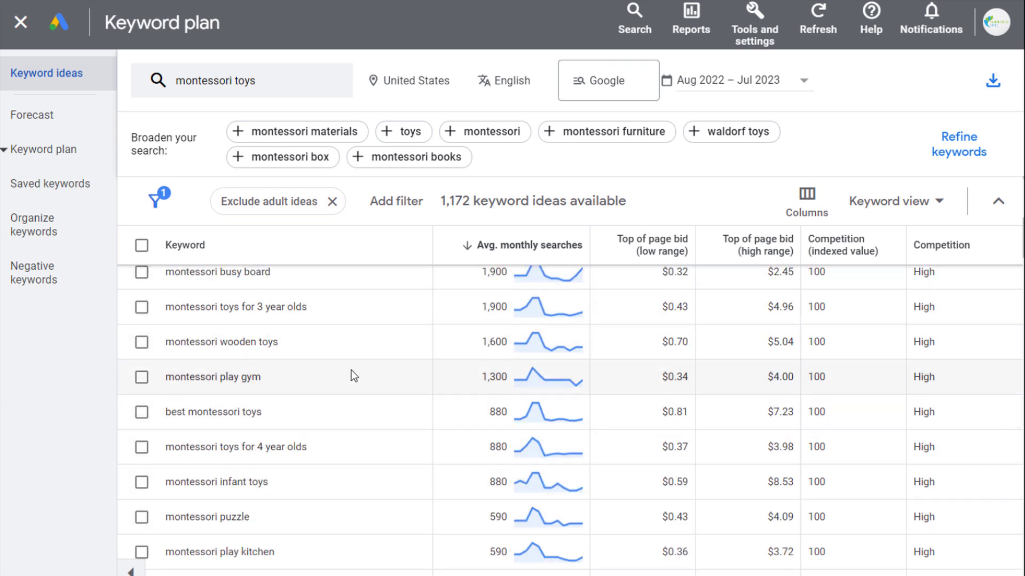
# Filter the keyword ideas to those whose text contains "montessori toys", using text match
pyautogui.click(406, 203)
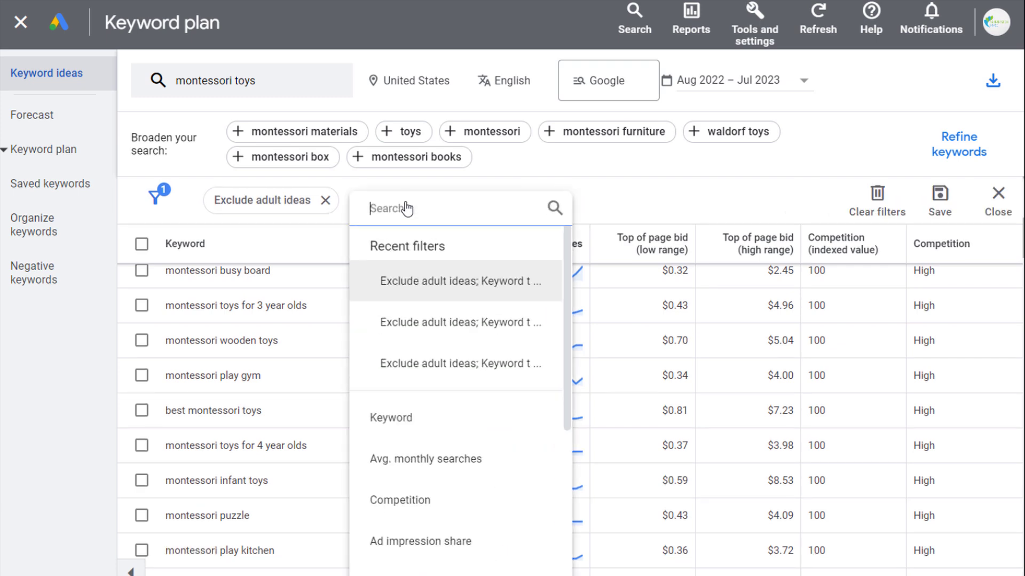
pyautogui.click(404, 418)
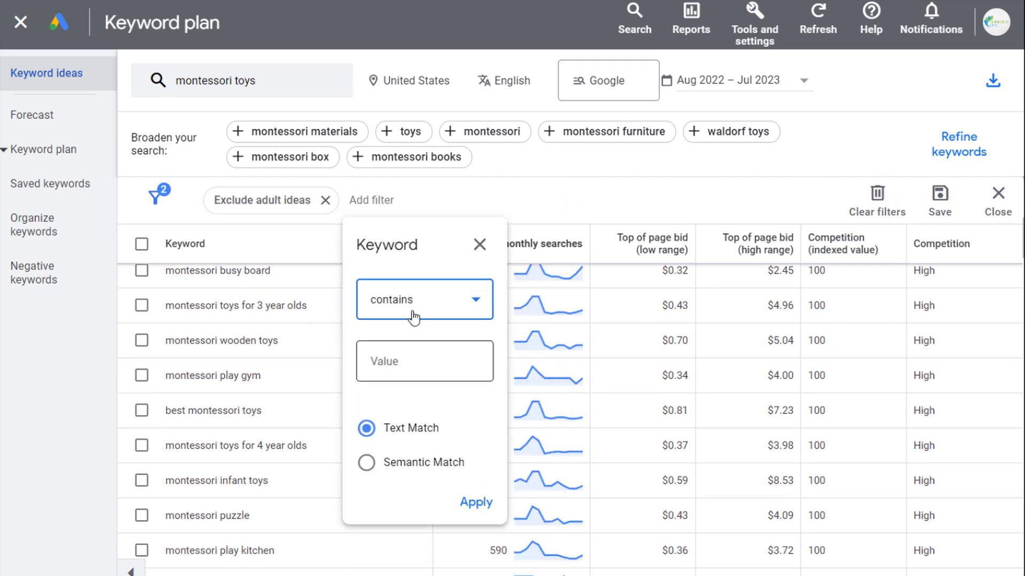
pyautogui.click(428, 360)
pyautogui.write('montessori toys')
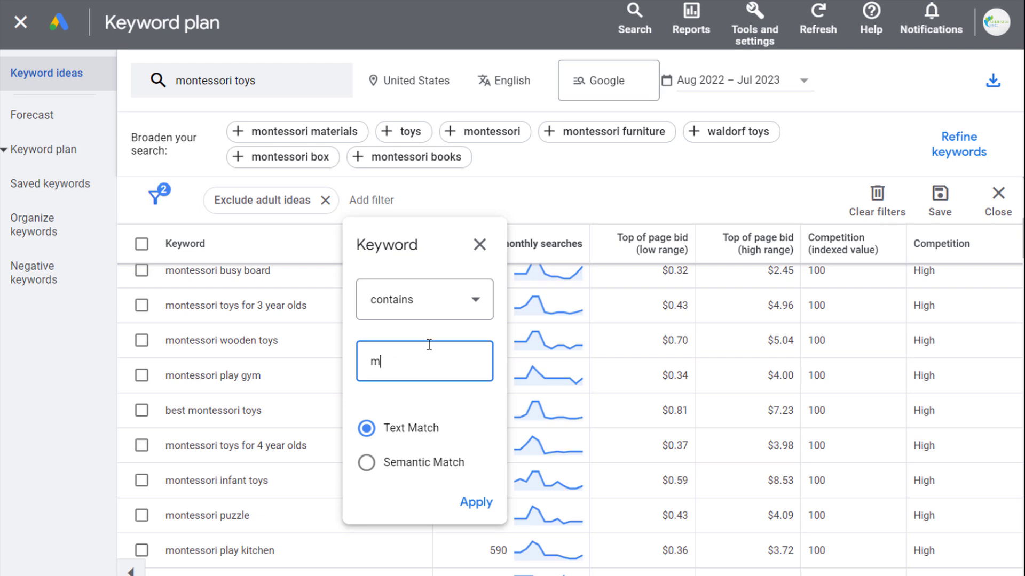
pyautogui.click(475, 503)
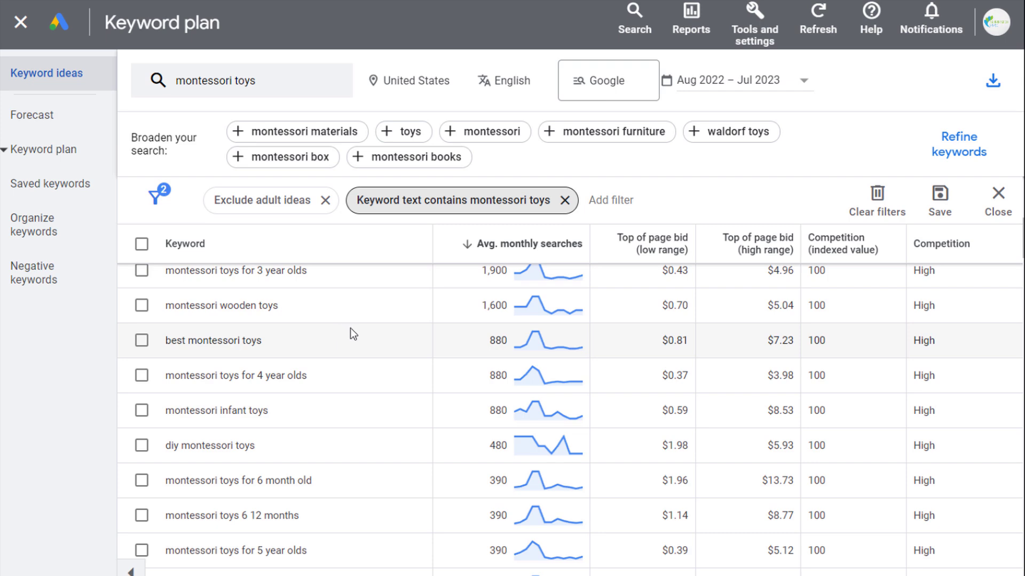
# Look through the filtered keyword ideas and highlight "montessori bath toys"
pyautogui.scroll(-8, 352, 334)
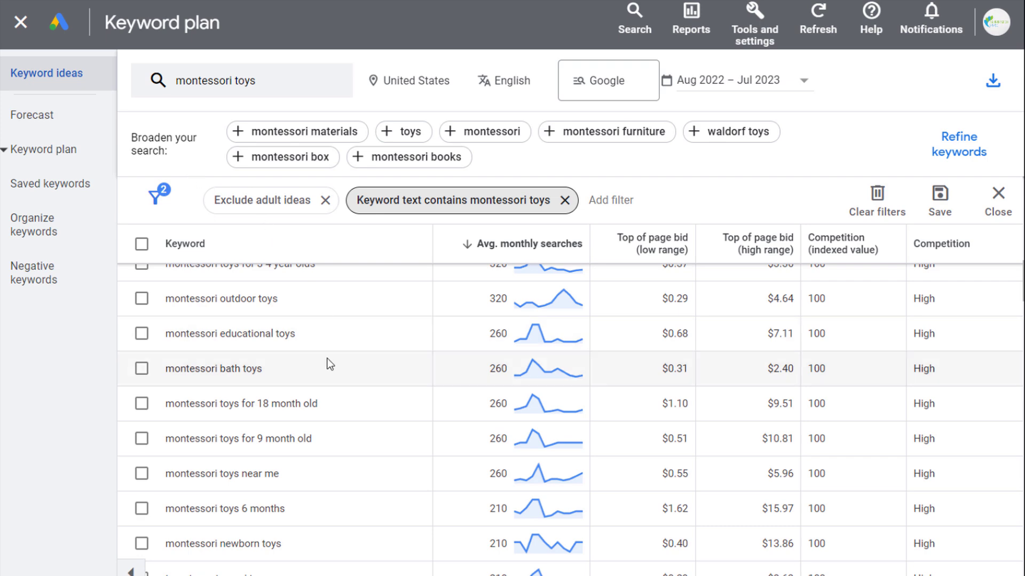
pyautogui.click(313, 363)
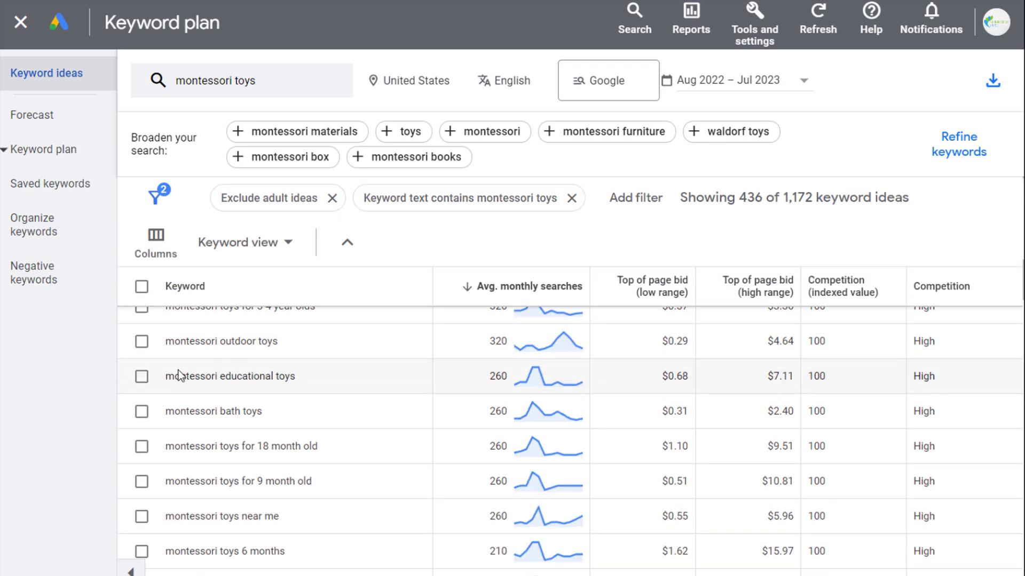
pyautogui.moveTo(263, 412); pyautogui.dragTo(172, 415)
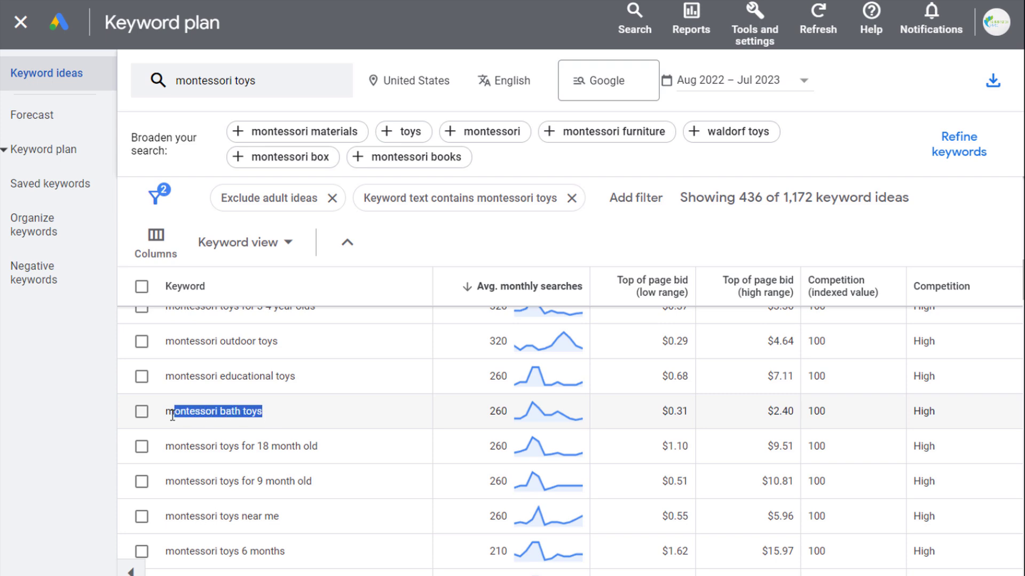
# Look back through the filtered keyword ideas toward the most-searched ones, highlighting "best montessori toys for 2 year olds"
pyautogui.click(238, 401)
pyautogui.scroll(2, 295, 398)
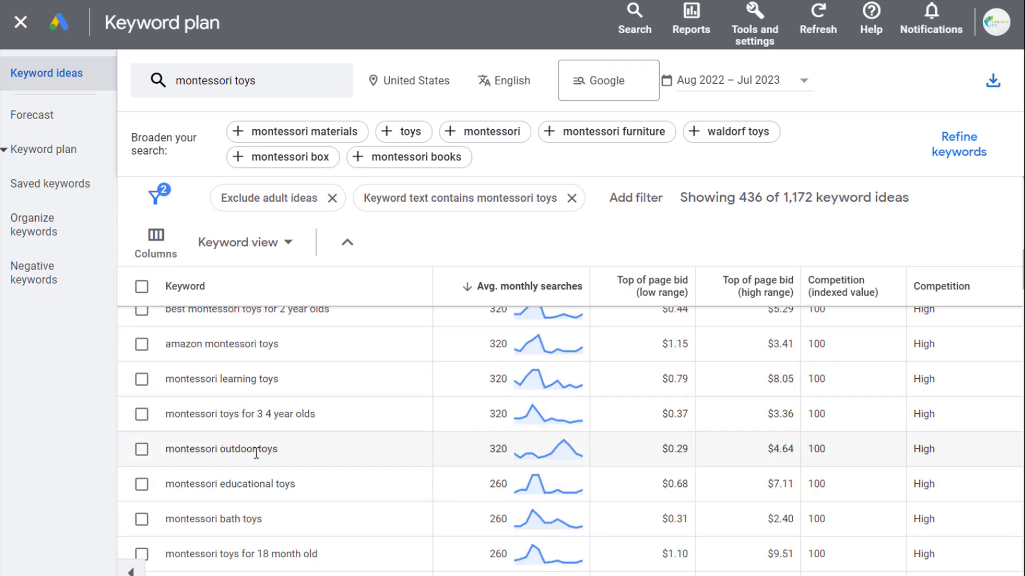
pyautogui.moveTo(198, 380); pyautogui.dragTo(328, 385)
pyautogui.scroll(3, 333, 406)
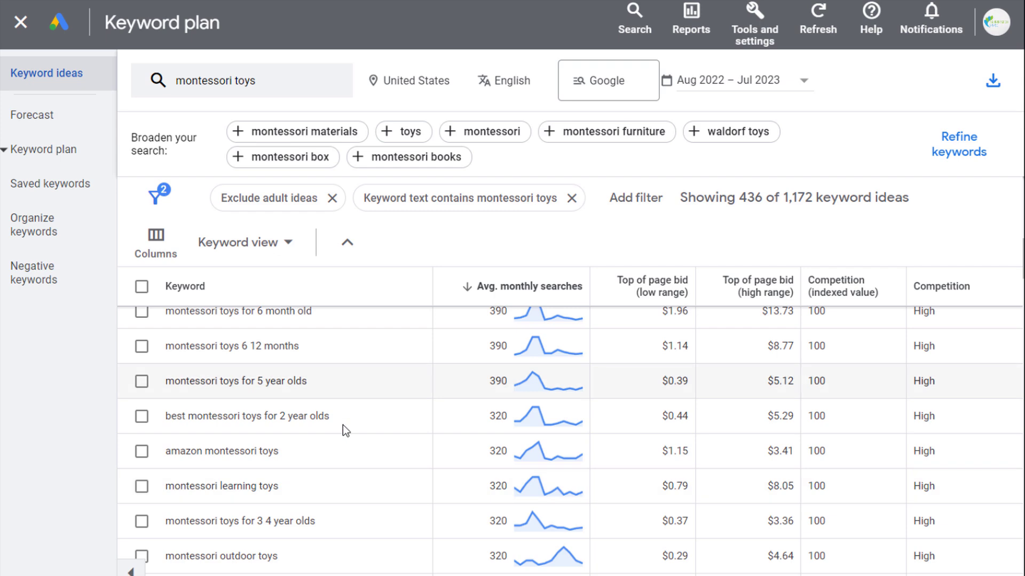
pyautogui.moveTo(226, 418); pyautogui.dragTo(328, 417)
pyautogui.click(377, 409)
pyautogui.scroll(4, 289, 386)
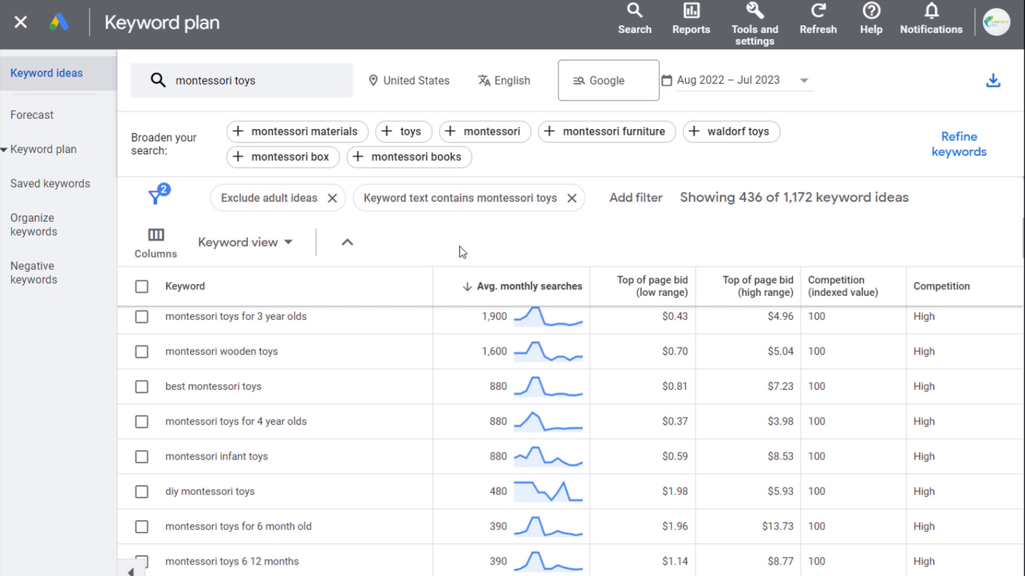
# Search Google for "montessori wooden toys" and examine the top results for search intent, comparing shop pages with list articles
pyautogui.tripleClick(201, 351)
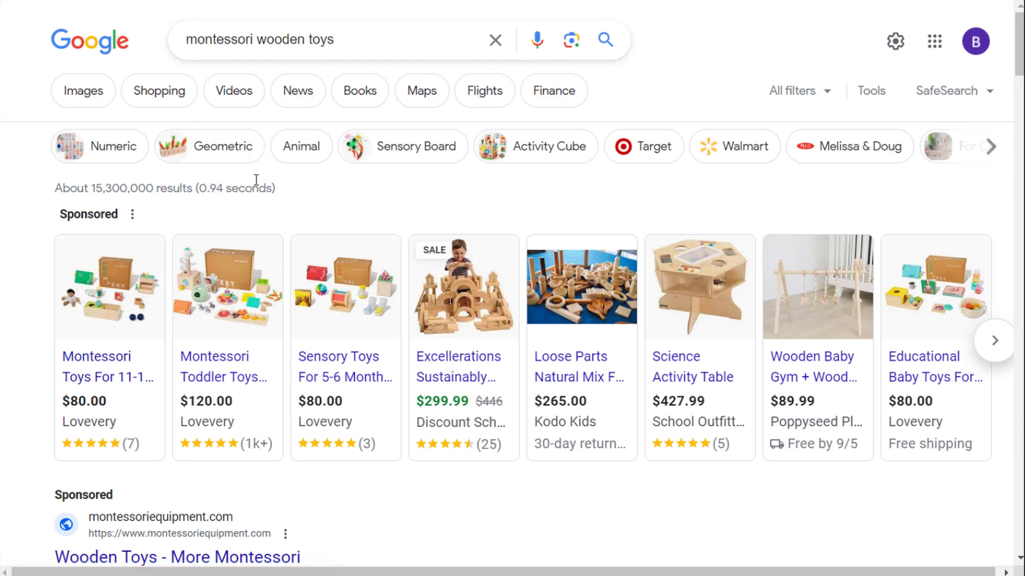
pyautogui.scroll(-8, 174, 320)
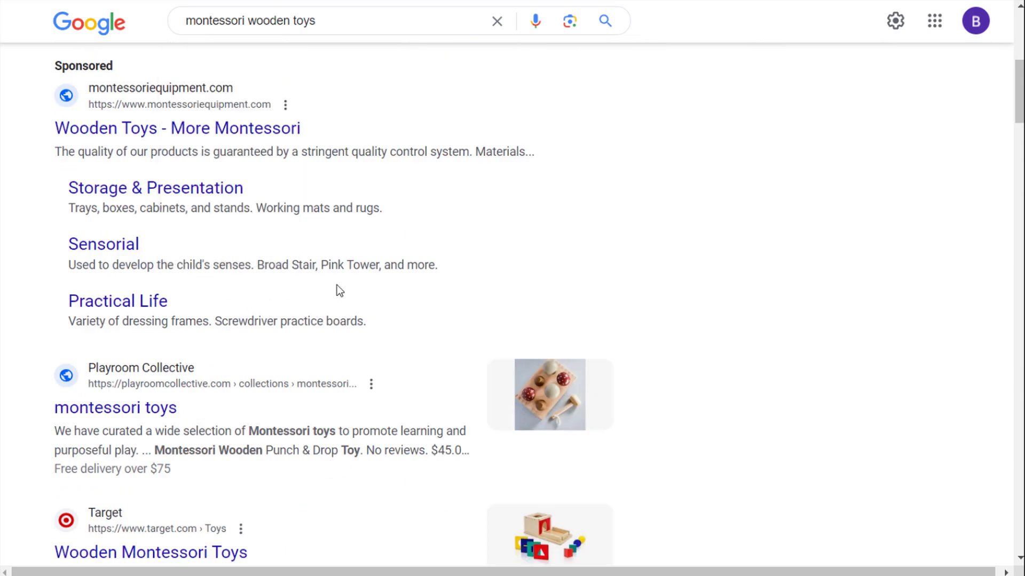
pyautogui.scroll(-3, 337, 291)
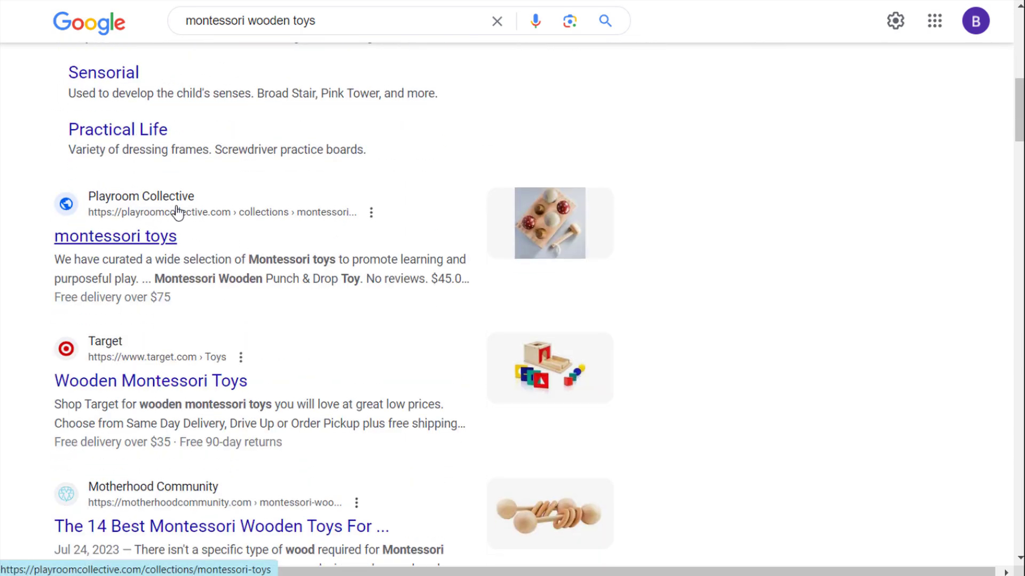
pyautogui.scroll(5, 179, 212)
pyautogui.scroll(-6, 180, 214)
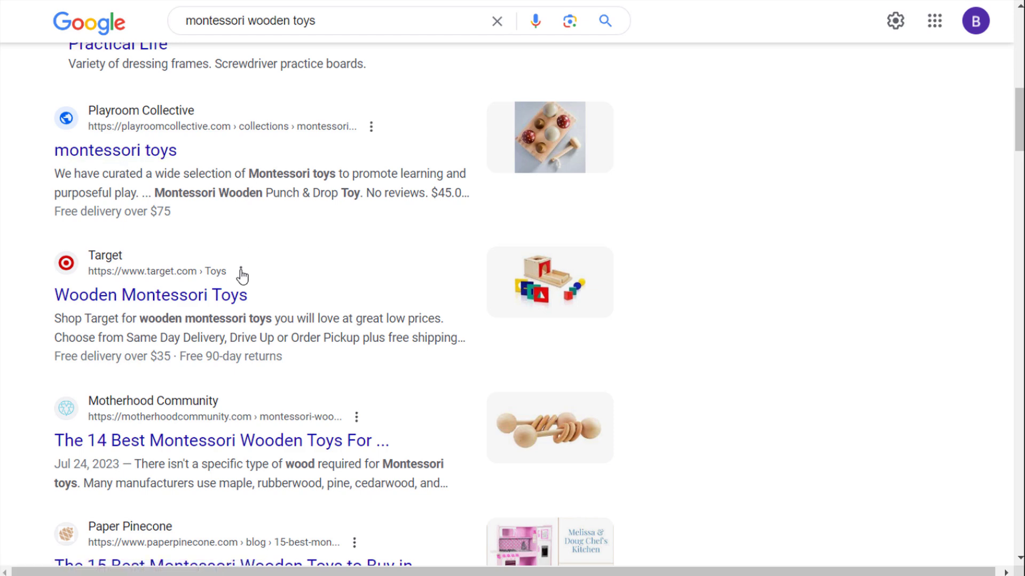
pyautogui.scroll(-3, 176, 304)
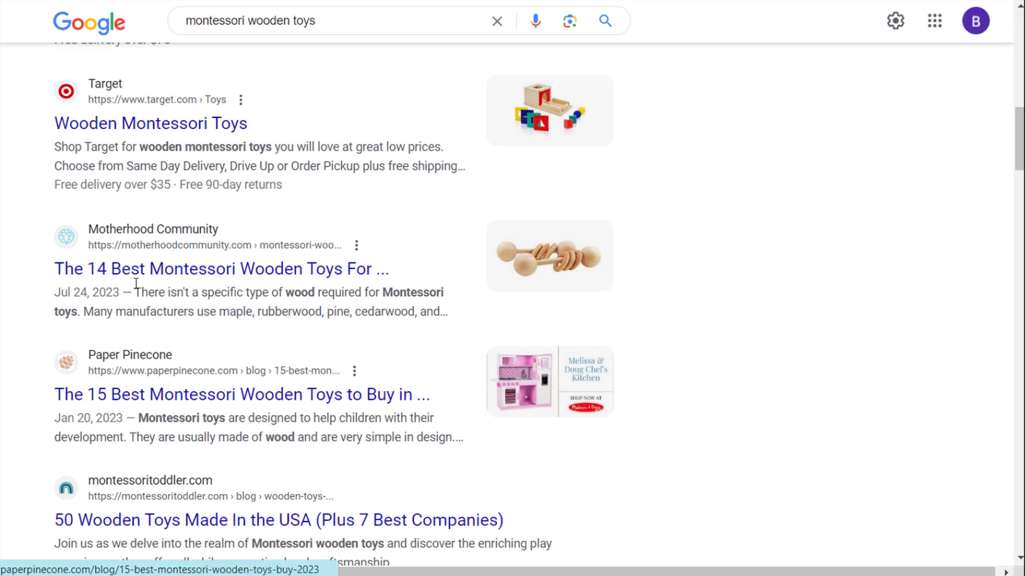
pyautogui.scroll(-3, 138, 275)
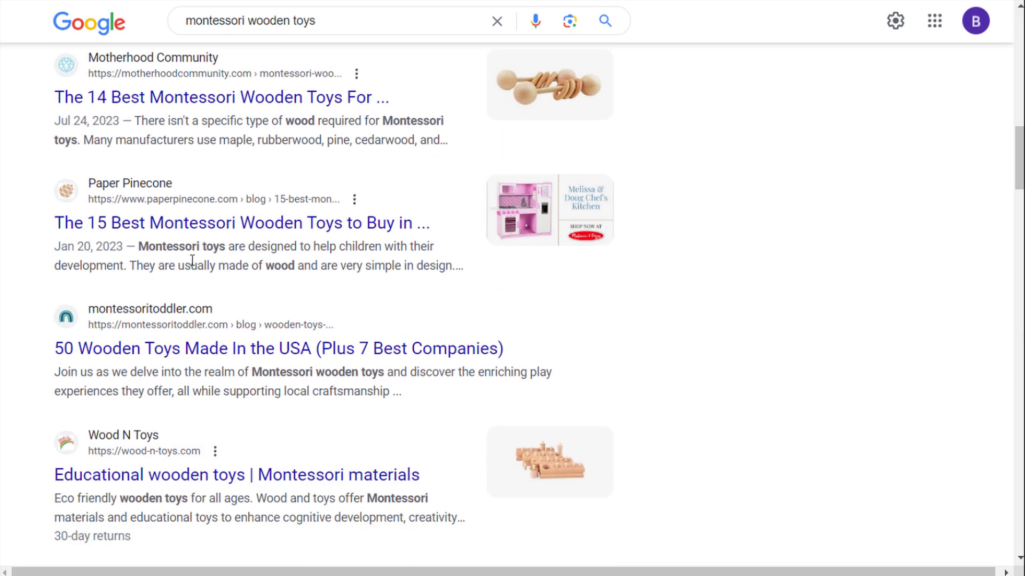
# Examine the rest of the "montessori wooden toys" results, including the related questions, brands, product listings and store pages
pyautogui.scroll(-9, 195, 261)
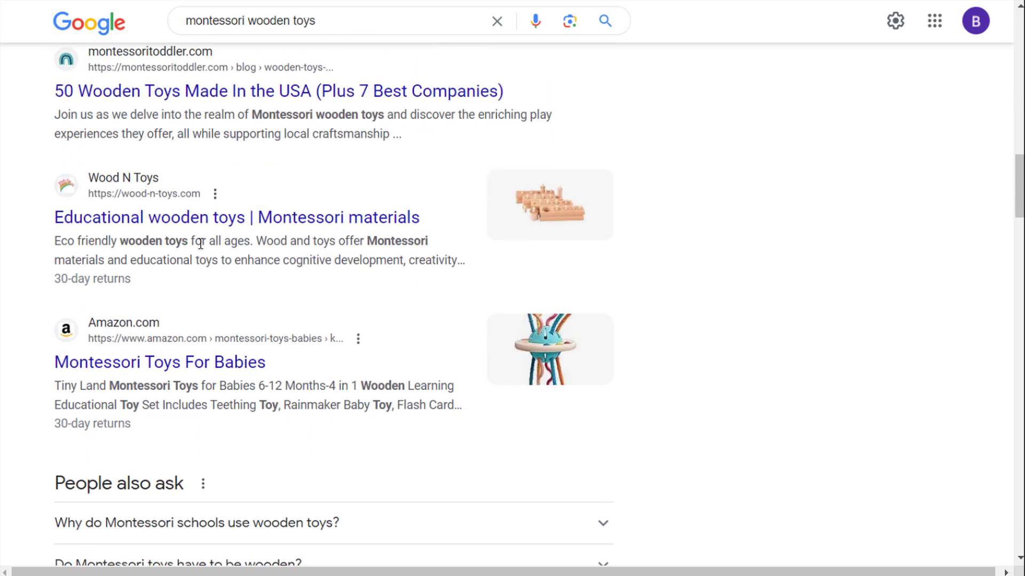
pyautogui.scroll(-13, 240, 245)
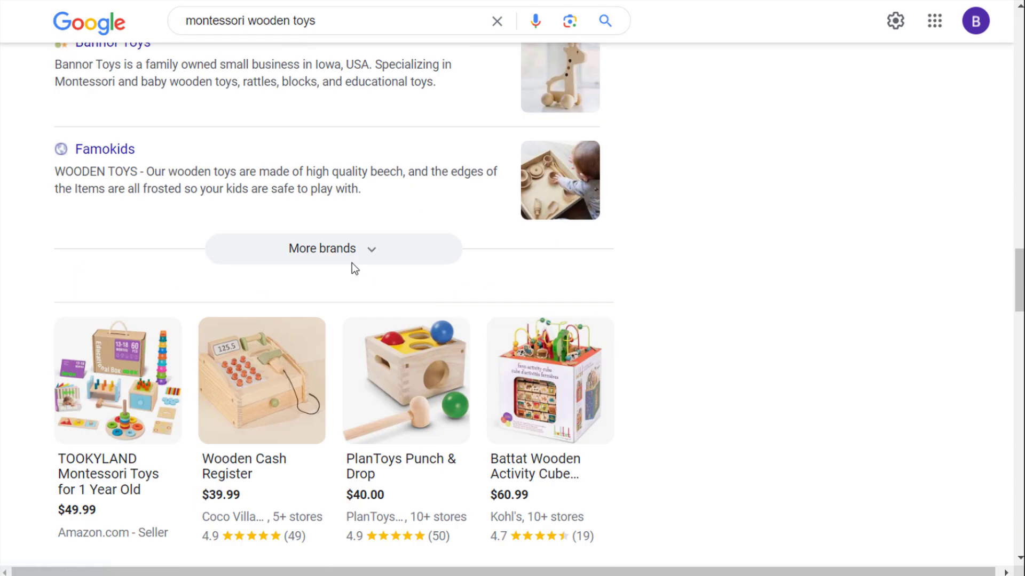
pyautogui.scroll(-11, 679, 232)
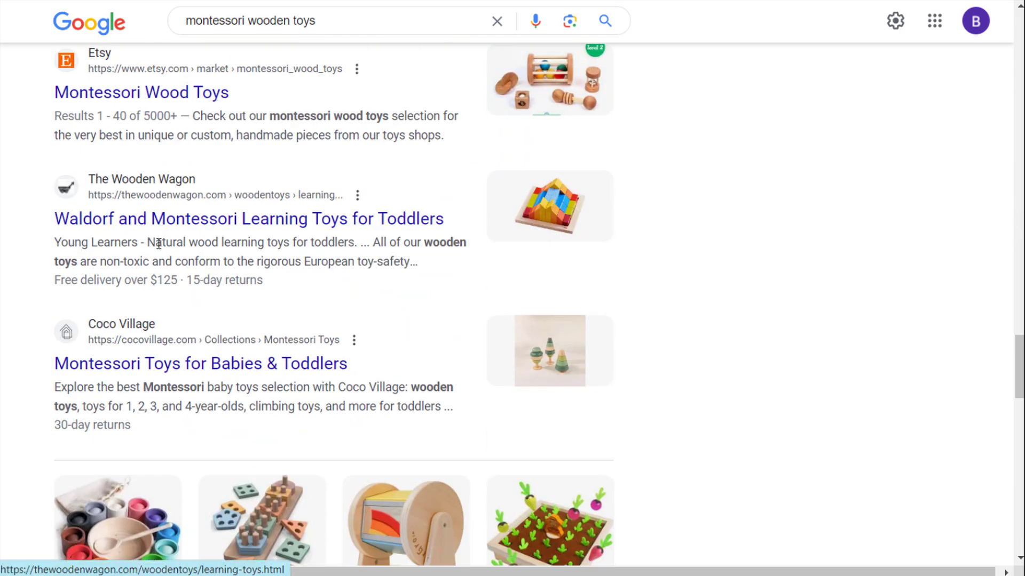
pyautogui.scroll(-2, 174, 257)
pyautogui.scroll(-1, 174, 256)
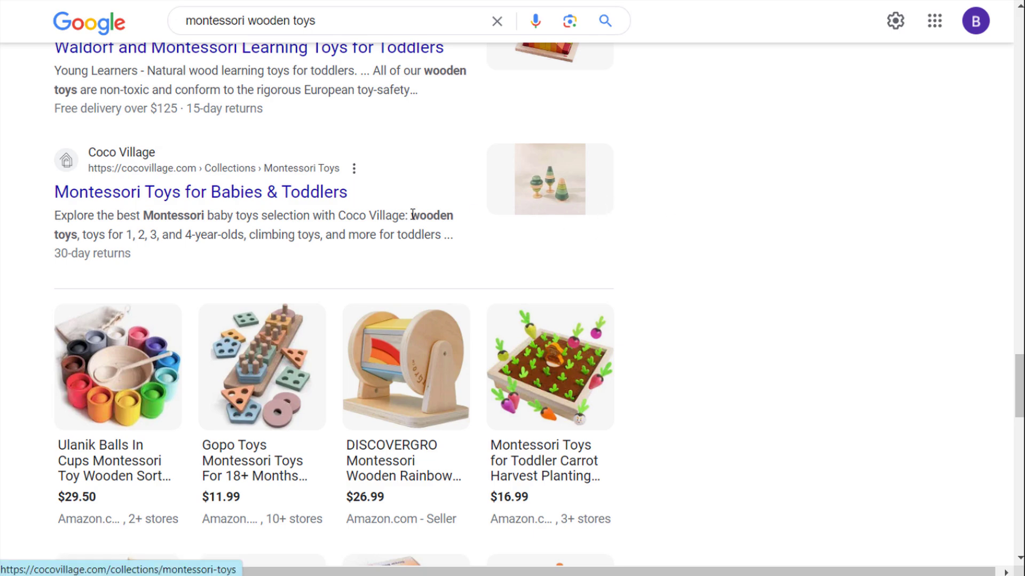
pyautogui.scroll(1, 302, 207)
pyautogui.scroll(12, 302, 207)
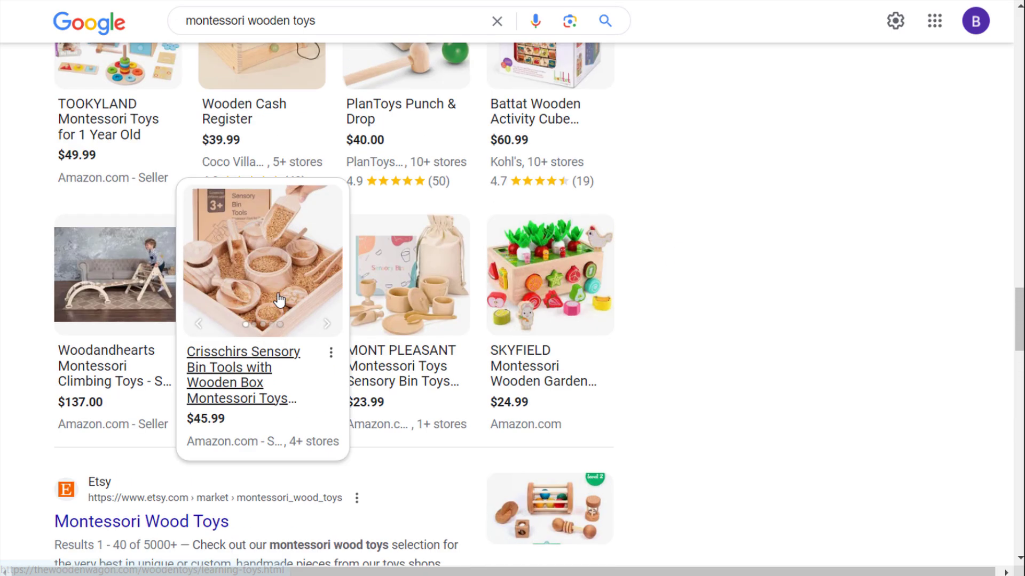
pyautogui.scroll(20, 279, 288)
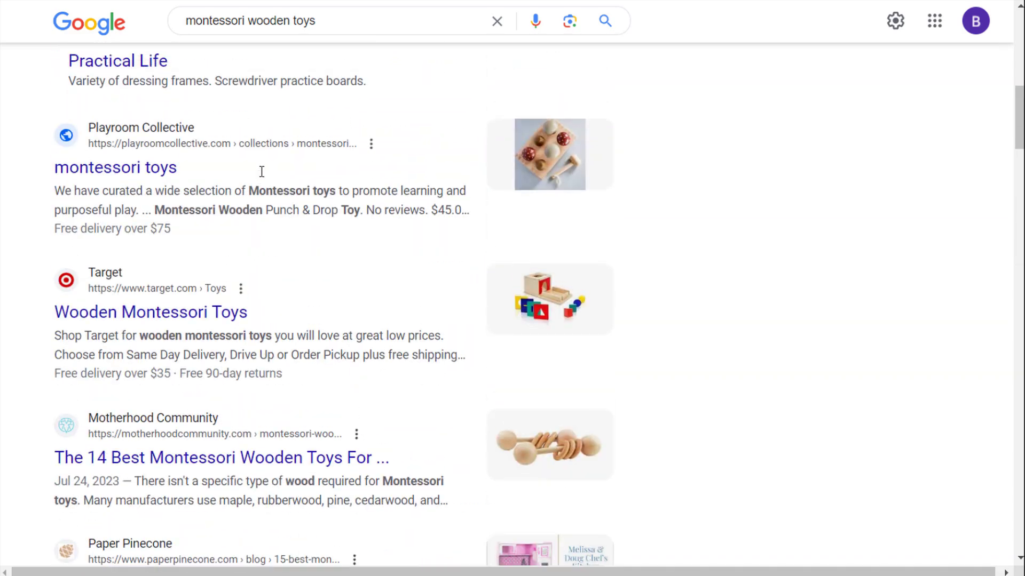
pyautogui.scroll(2, 267, 170)
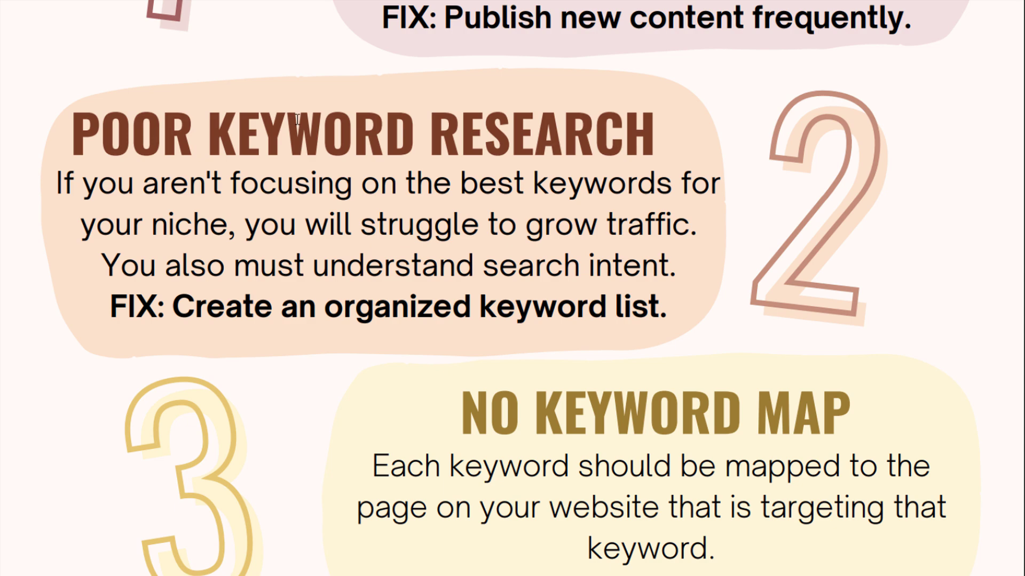
# Review the infographic's "Poor Keyword Research" section and point out the Montessori Toys keyword list in the BrickPop keyword research spreadsheet
pyautogui.scroll(5, 327, 165)
pyautogui.scroll(-3, 533, 191)
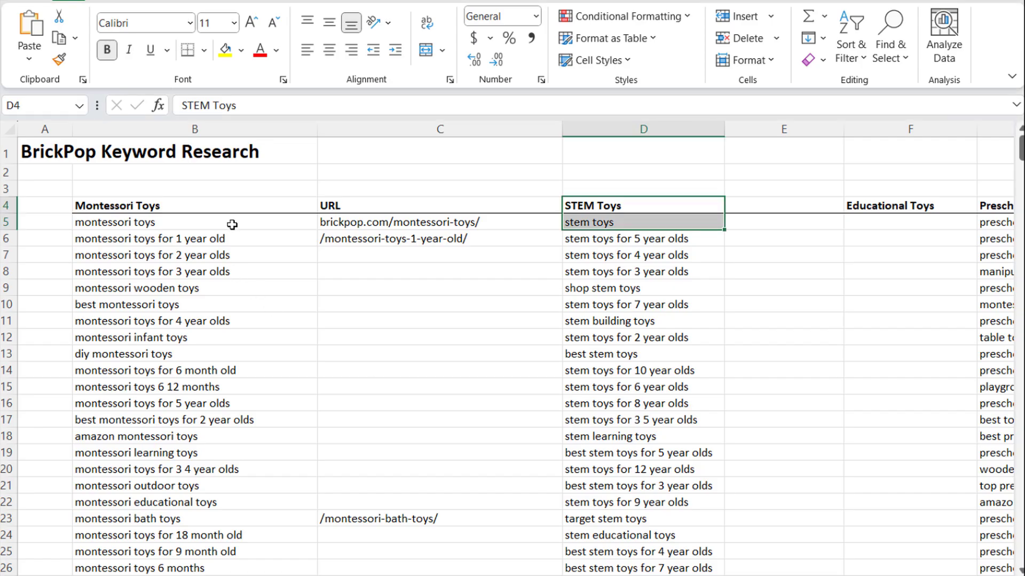
pyautogui.moveTo(231, 222); pyautogui.dragTo(238, 460)
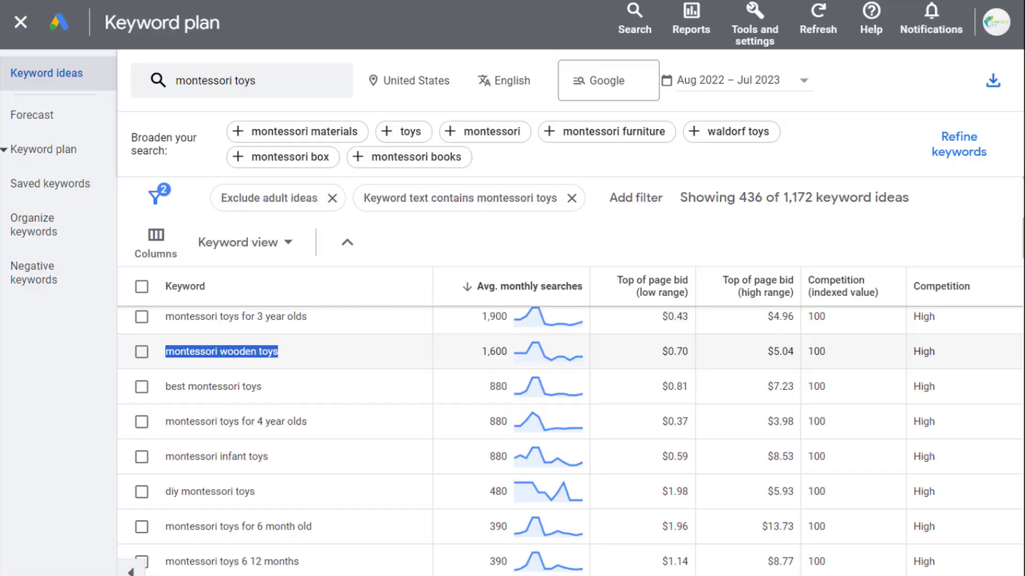
# View the available download formats for the keyword ideas in Keyword Planner, without downloading anything
pyautogui.click(993, 81)
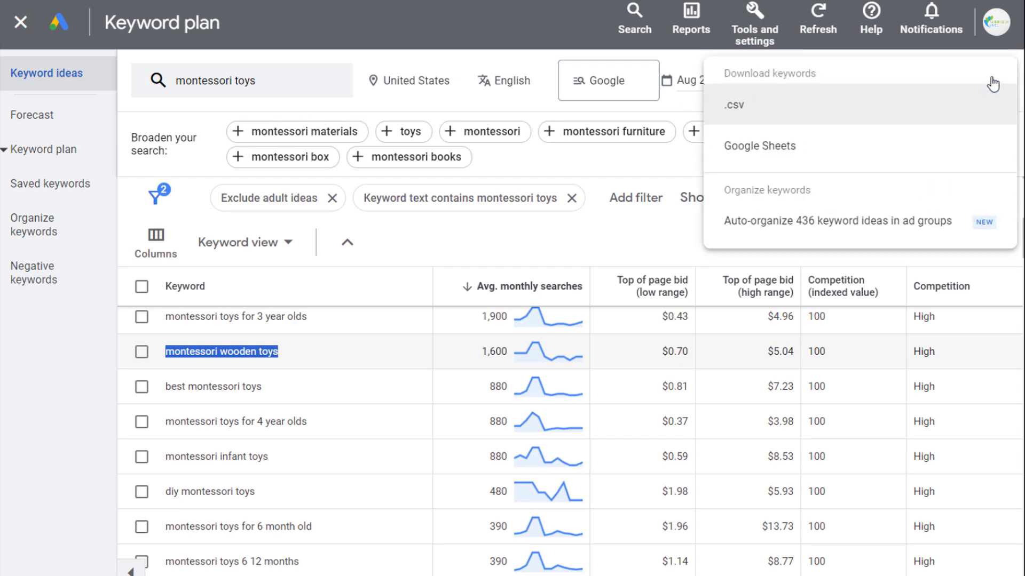
pyautogui.click(513, 65)
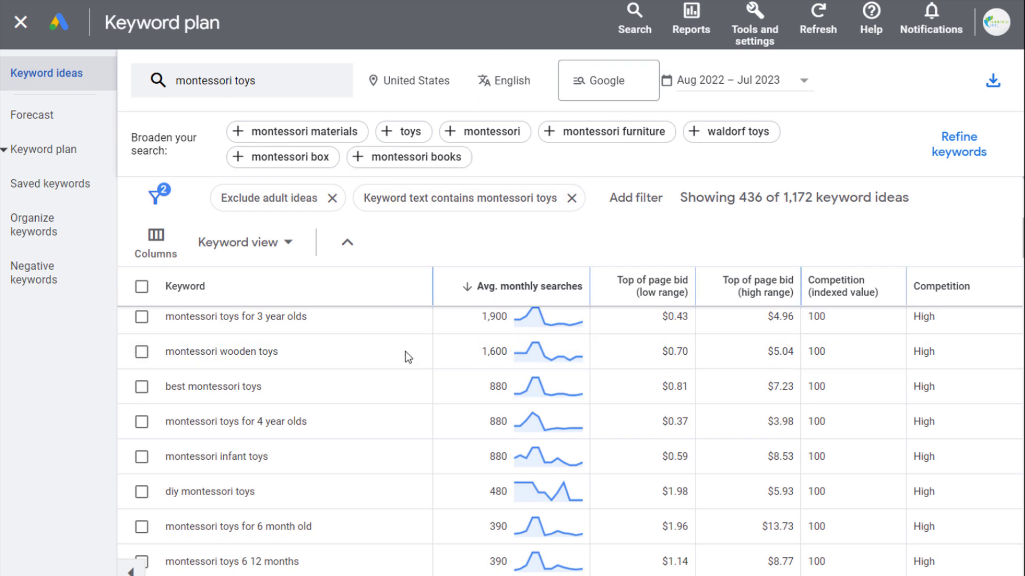
# Remove the "Keyword text contains montessori toys" filter from the keyword ideas
pyautogui.scroll(5, 406, 340)
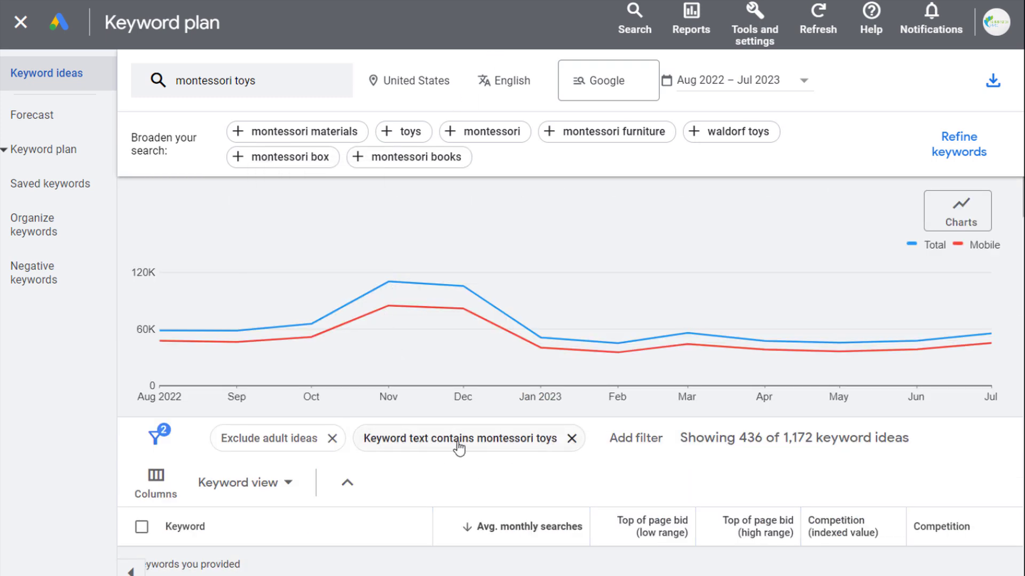
pyautogui.click(572, 438)
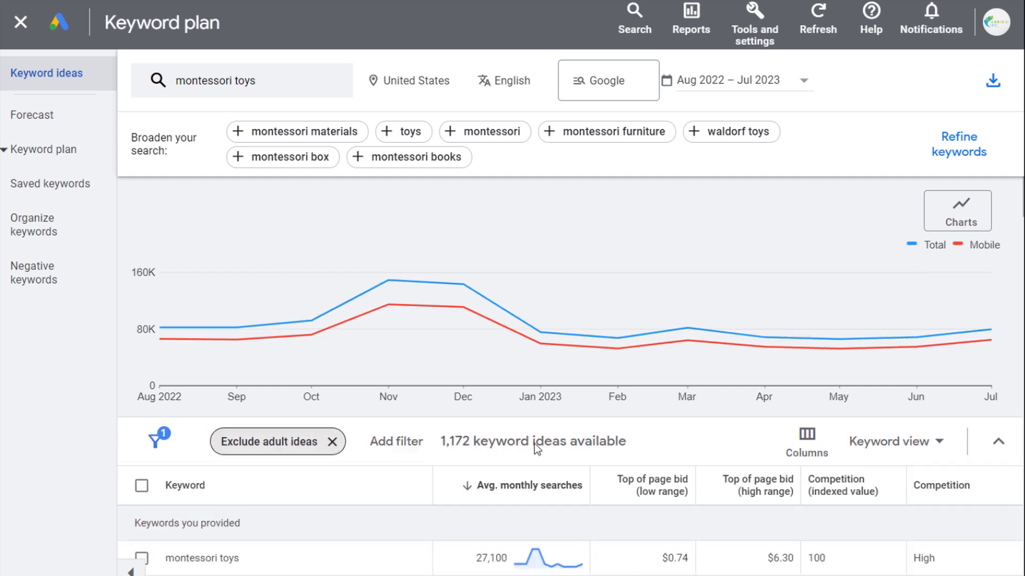
pyautogui.scroll(-5, 533, 444)
# Look through the broader keyword ideas for related topics, highlighting "montessori busy board" and "montessori play gym"
pyautogui.moveTo(274, 379); pyautogui.dragTo(164, 383)
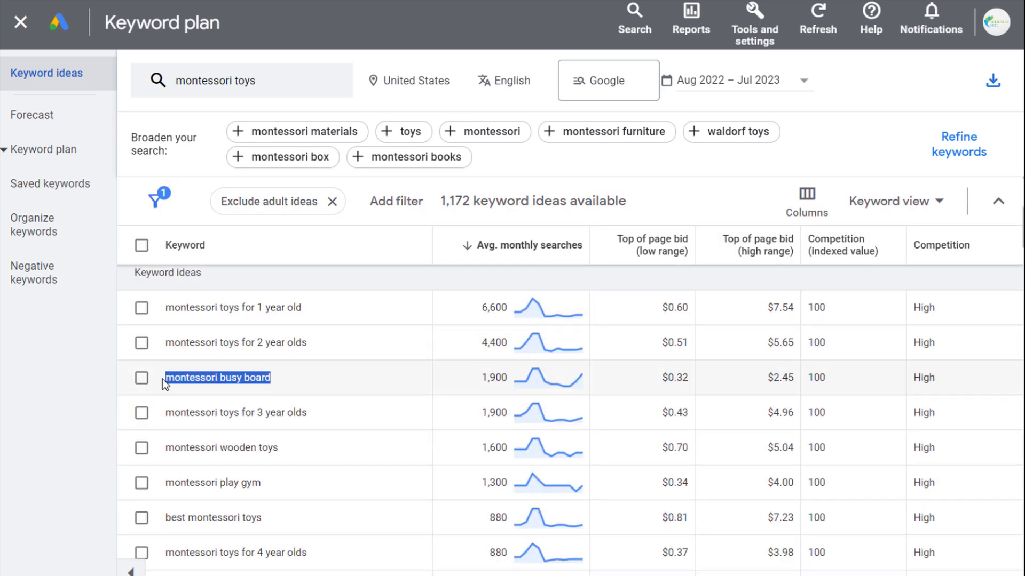
pyautogui.click(211, 380)
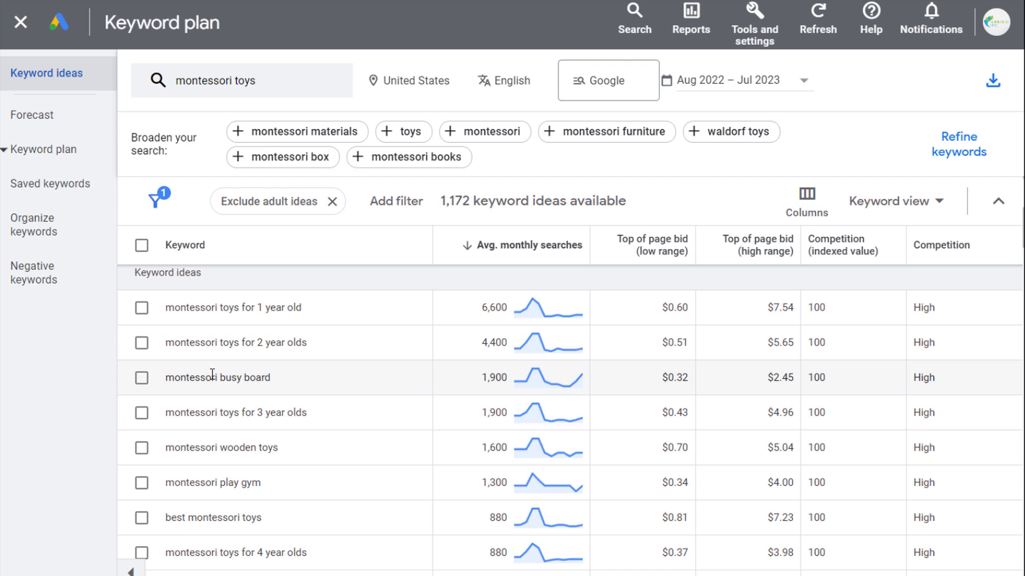
pyautogui.moveTo(302, 380); pyautogui.dragTo(232, 378)
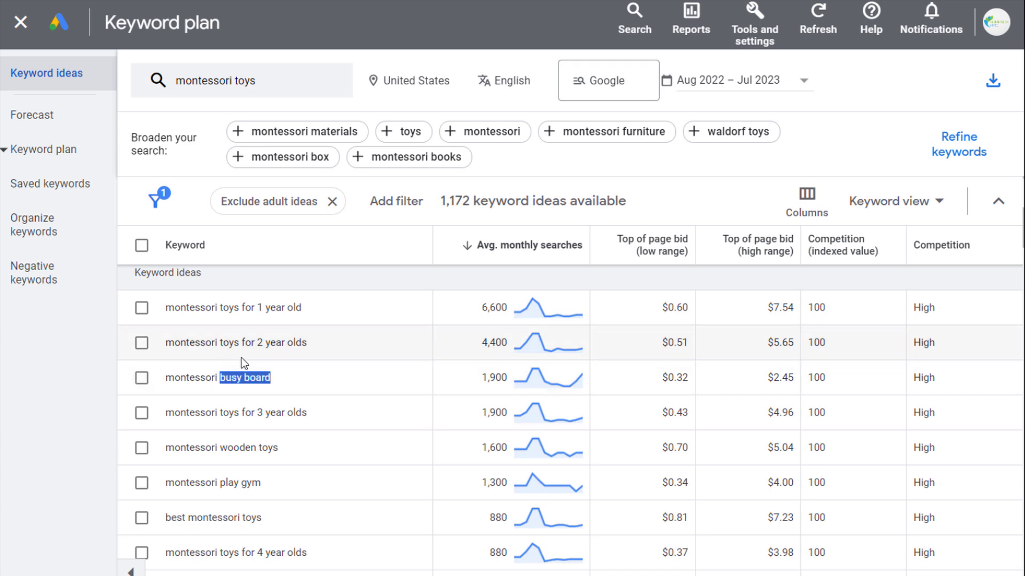
pyautogui.moveTo(302, 384); pyautogui.dragTo(167, 378)
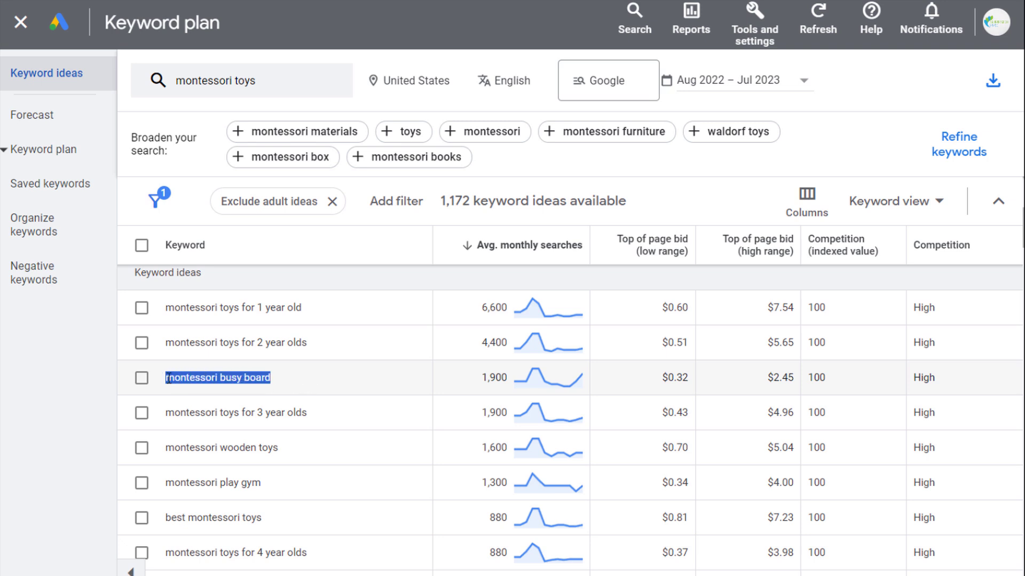
pyautogui.click(187, 378)
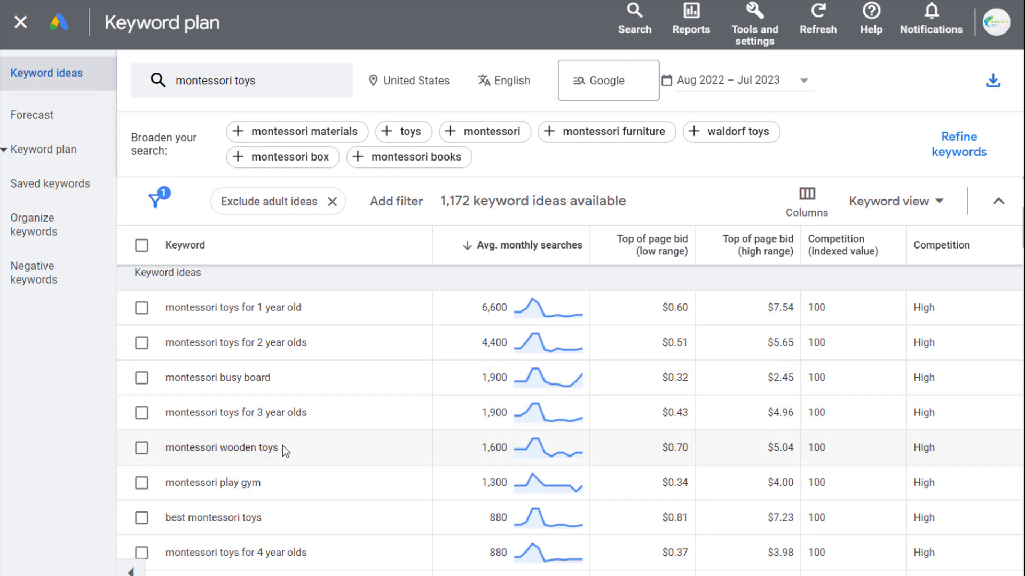
pyautogui.moveTo(261, 482); pyautogui.dragTo(213, 482)
pyautogui.scroll(-2, 313, 482)
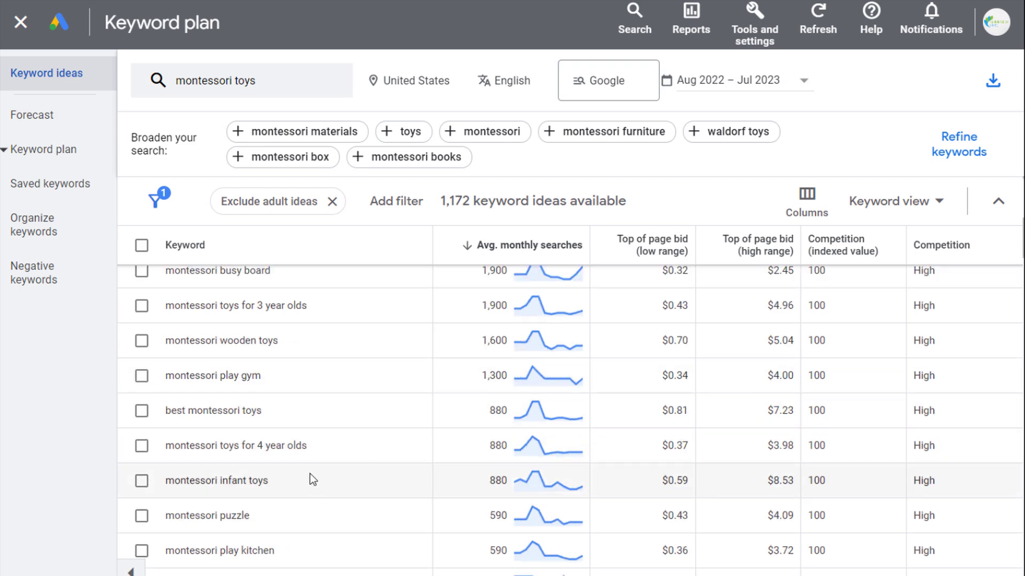
pyautogui.scroll(-2, 306, 470)
pyautogui.scroll(2, 300, 455)
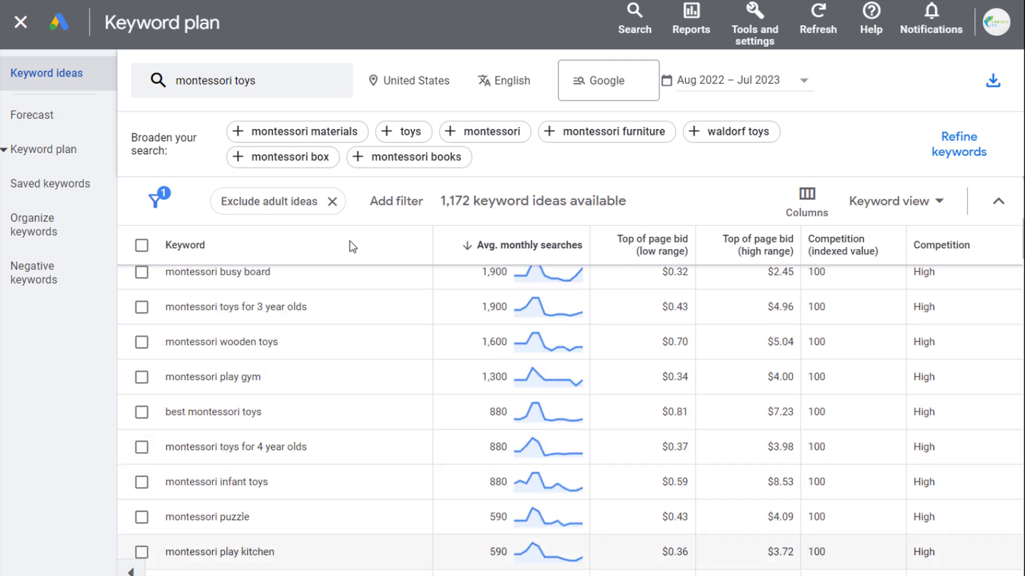
# Filter the keyword ideas to those whose text does not contain "toys", using text match
pyautogui.click(391, 207)
pyautogui.click(420, 421)
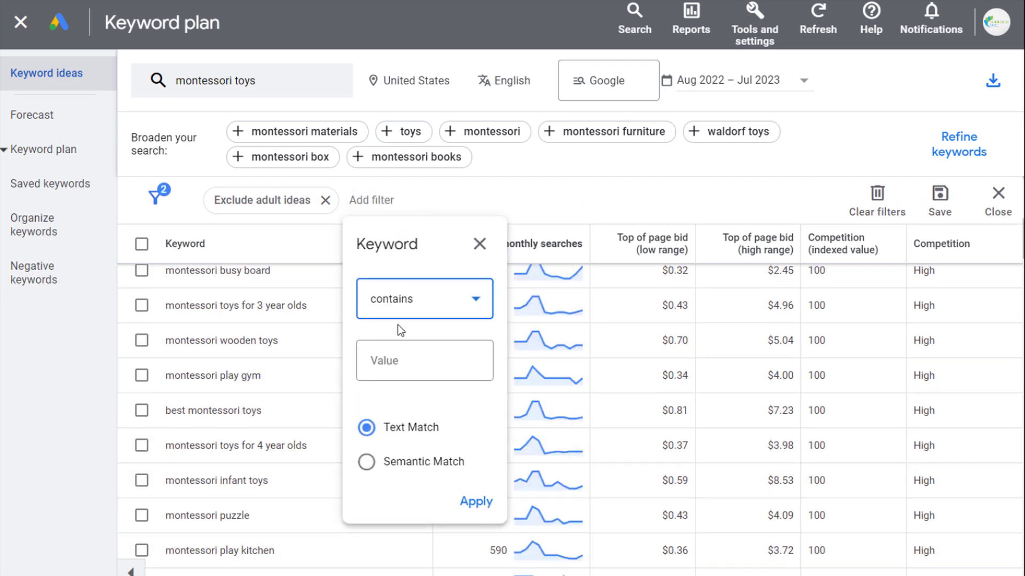
pyautogui.click(416, 295)
pyautogui.click(414, 354)
pyautogui.click(423, 361)
pyautogui.write('toys')
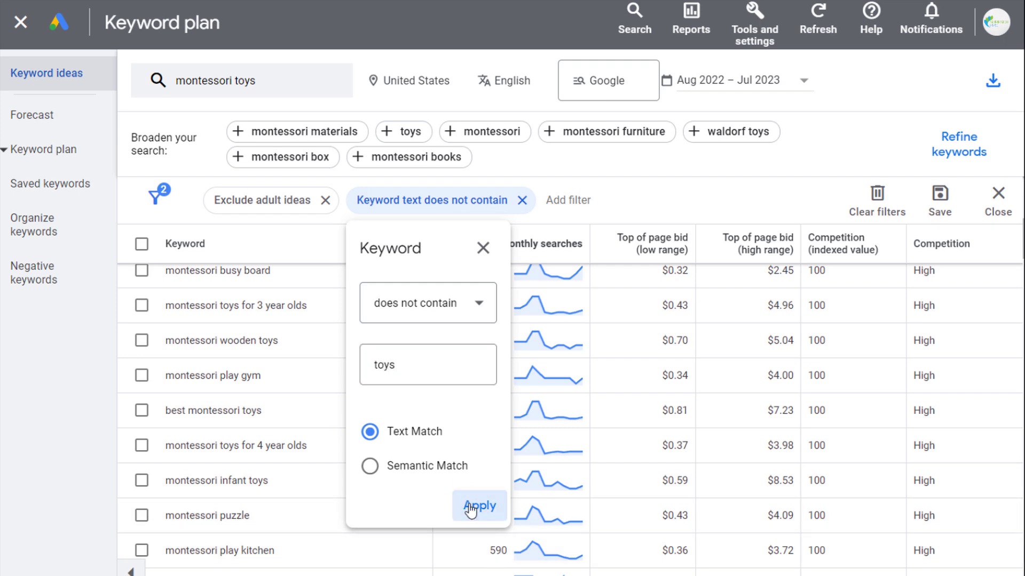
pyautogui.click(478, 505)
# Review the keyword ideas without "toys", such as "montessori play kitchen", and highlight part of "montessori tissue box"
pyautogui.scroll(2, 400, 405)
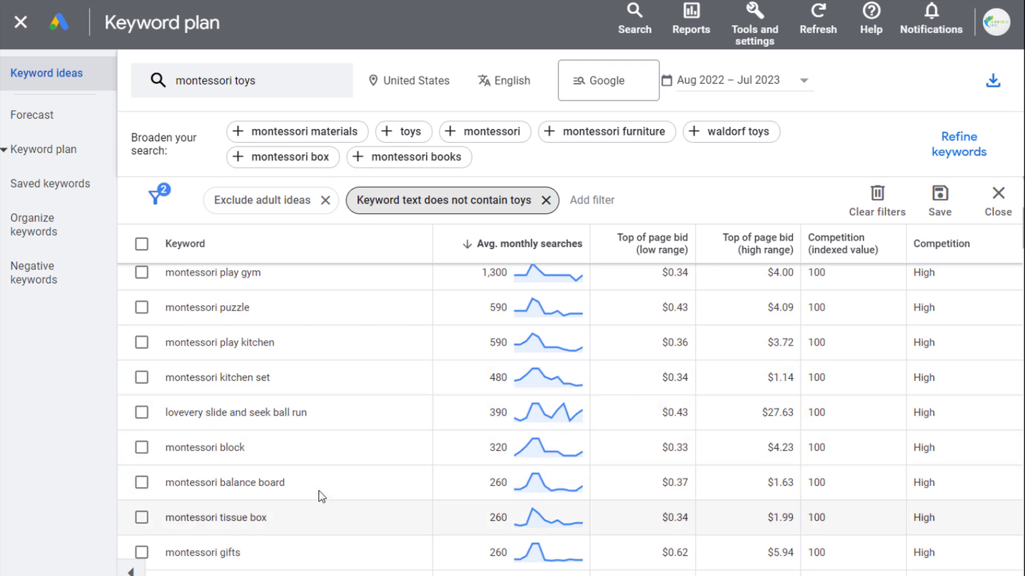
pyautogui.moveTo(208, 526); pyautogui.dragTo(286, 526)
pyautogui.click(302, 516)
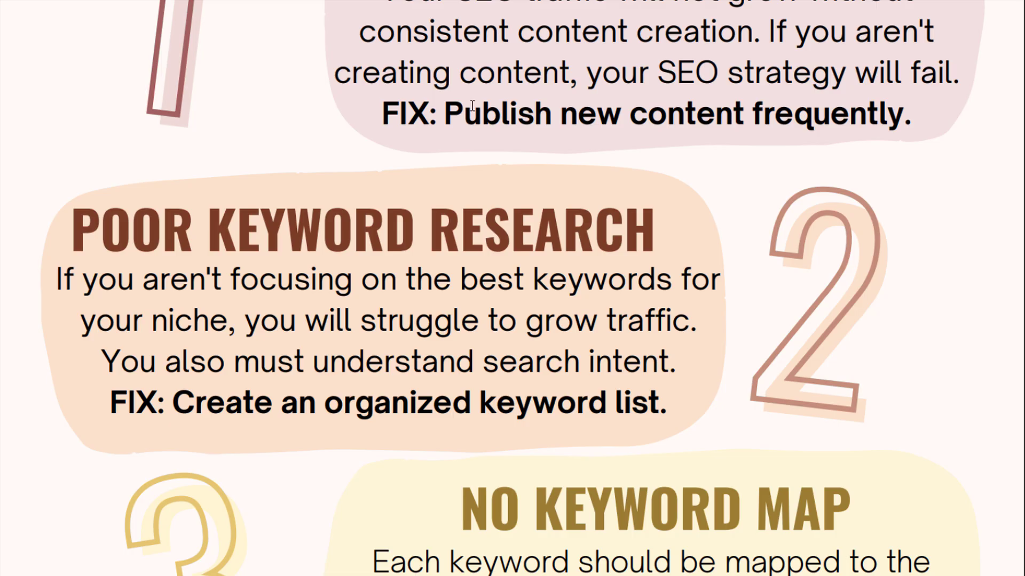
# Return to the SEO mistakes infographic and reread the first mistake about consistent content creation, highlighting part of it
pyautogui.scroll(2, 479, 134)
pyautogui.moveTo(401, 30); pyautogui.dragTo(854, 32)
pyautogui.click(794, 102)
# Read the infographic's third mistake, "No Keyword Map", highlighting the start of the sentence about mapping each keyword to a page
pyautogui.scroll(-8, 312, 302)
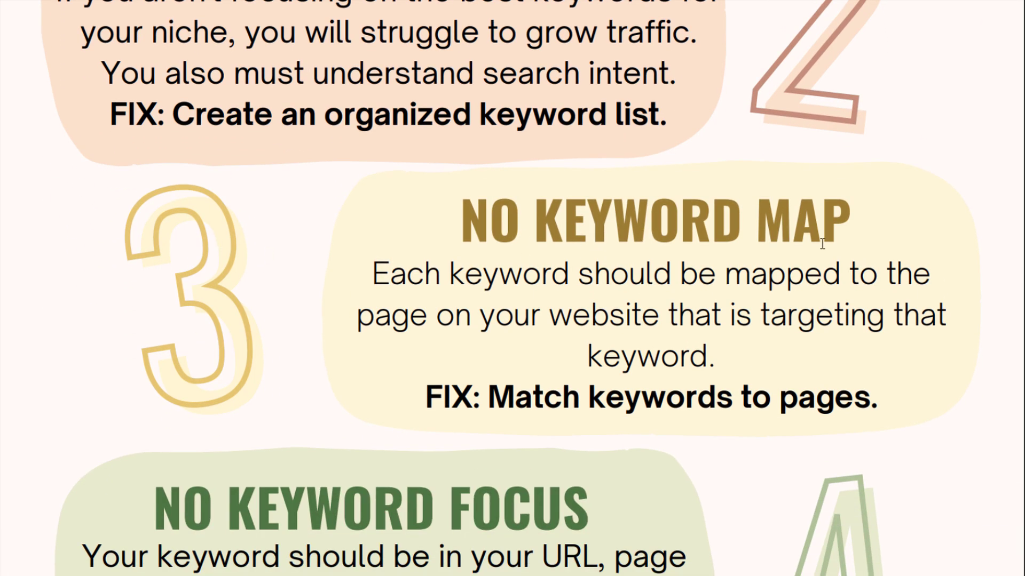
pyautogui.moveTo(375, 277); pyautogui.dragTo(768, 280)
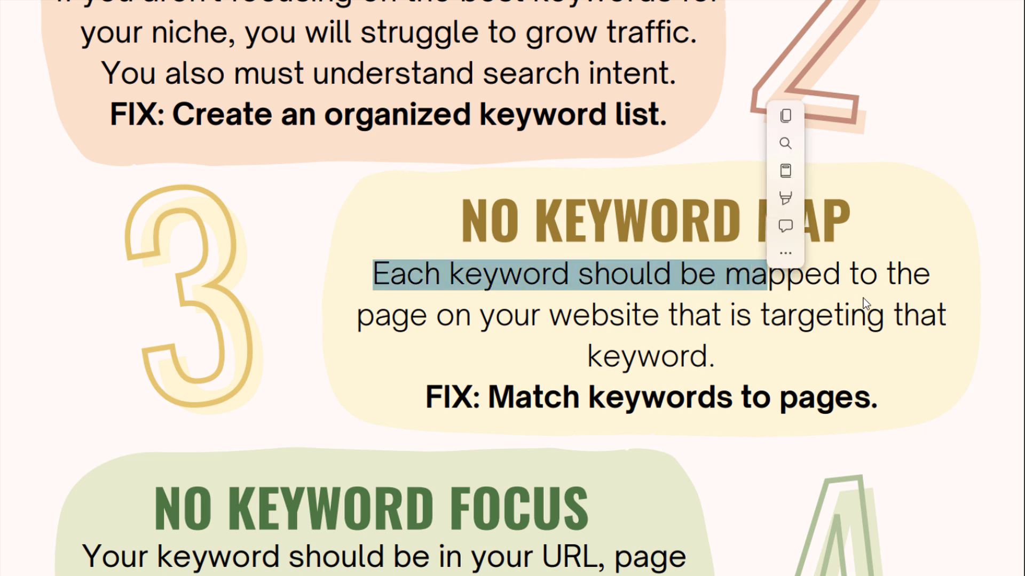
# Read the third mistake's fix about matching keywords to pages, highlighting the start of that line
pyautogui.click(843, 272)
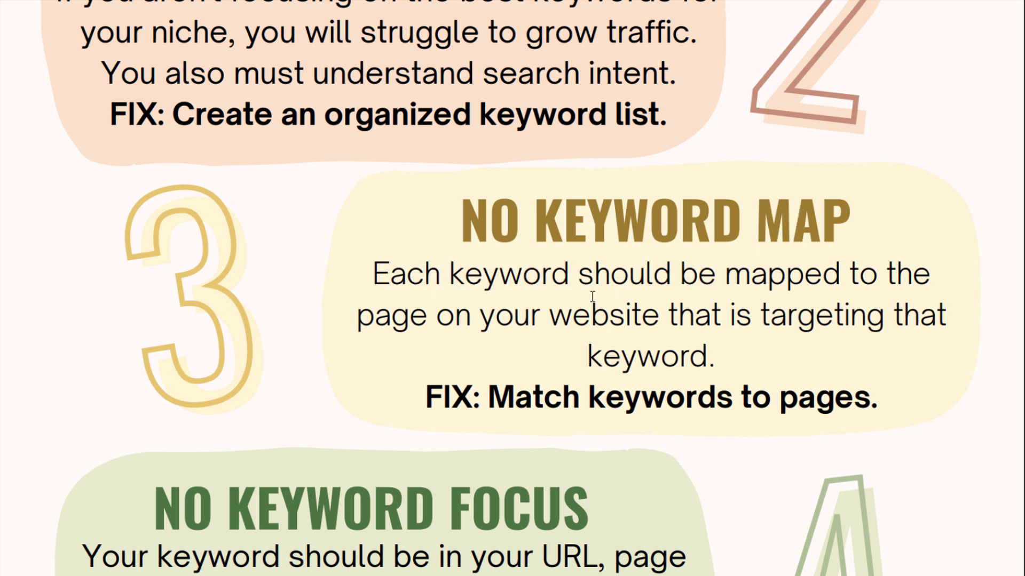
pyautogui.moveTo(426, 396); pyautogui.dragTo(544, 388)
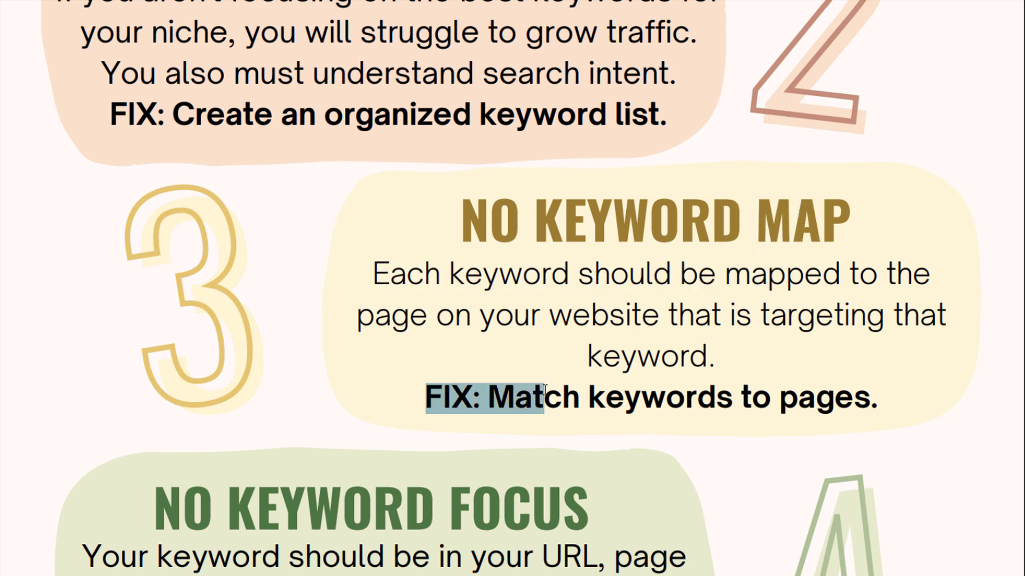
pyautogui.click(667, 392)
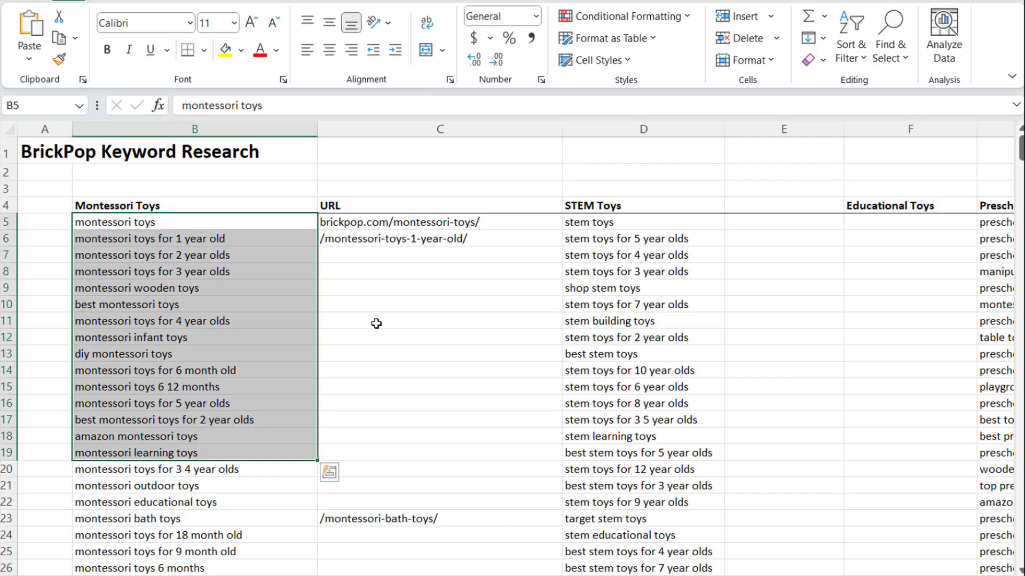
# Switch to the BrickPop Keyword Research workbook in Excel and compare the Montessori keywords with their URLs, highlighting the "montessori bath toys" row
pyautogui.click(374, 322)
pyautogui.moveTo(252, 223); pyautogui.dragTo(432, 436)
pyautogui.click(445, 385)
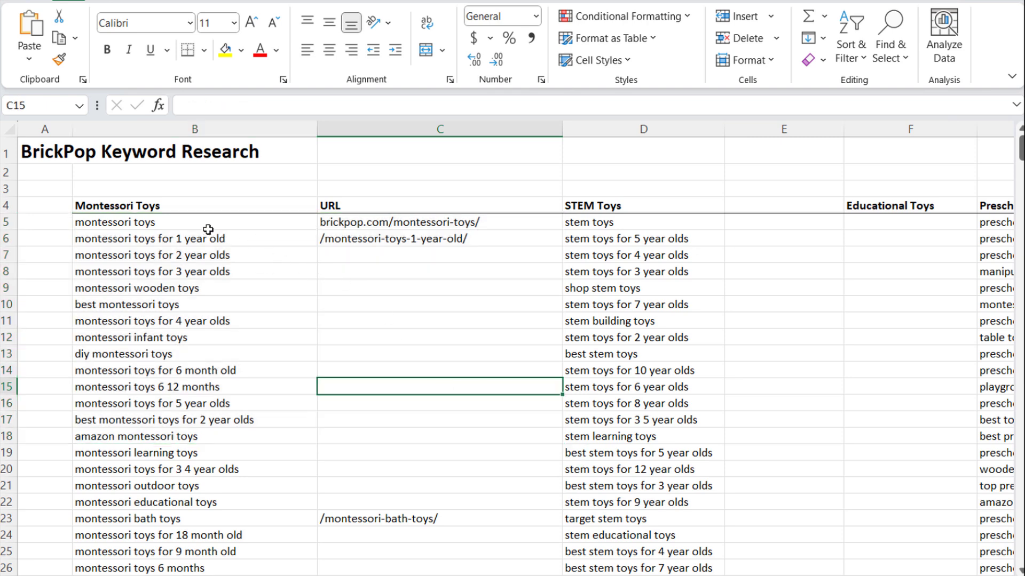
pyautogui.moveTo(204, 223); pyautogui.dragTo(212, 499)
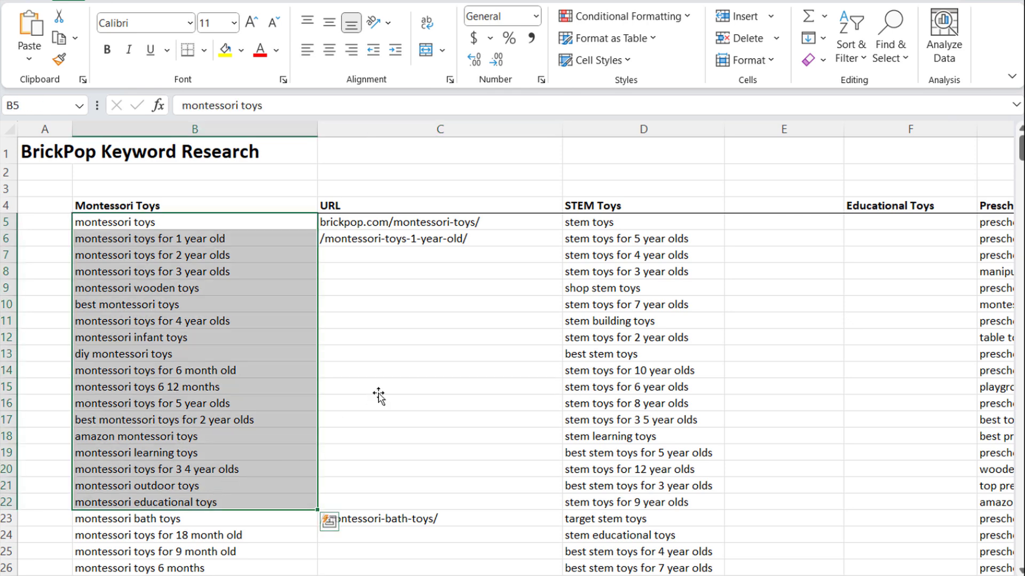
pyautogui.click(377, 399)
pyautogui.moveTo(385, 228); pyautogui.dragTo(386, 522)
pyautogui.click(402, 430)
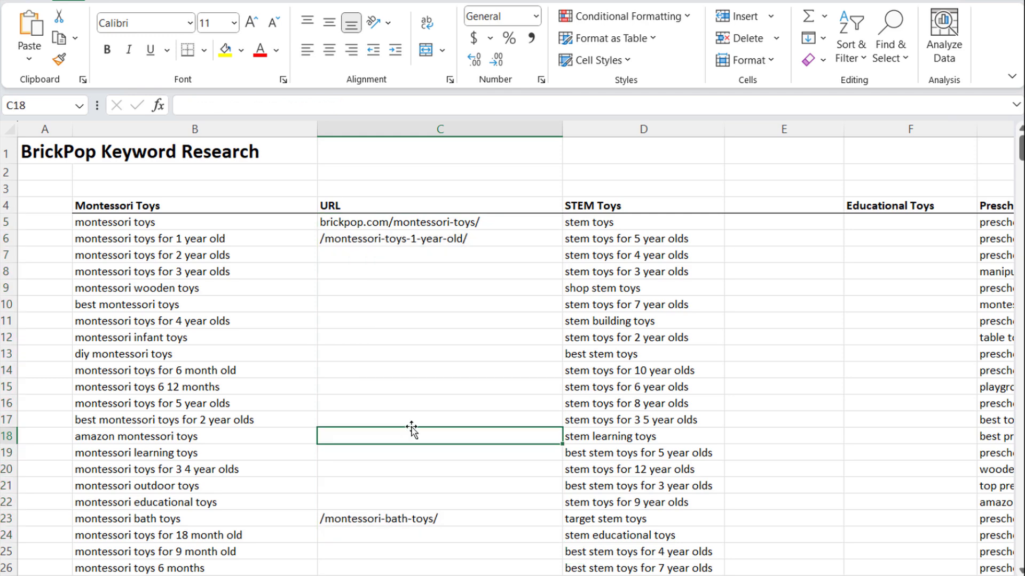
pyautogui.moveTo(169, 520); pyautogui.dragTo(379, 521)
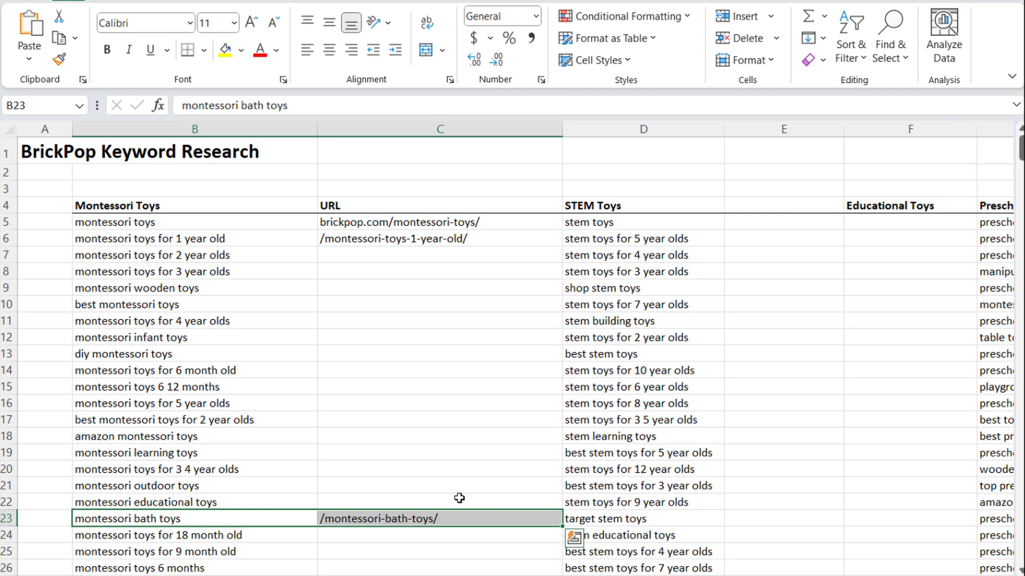
pyautogui.click(441, 352)
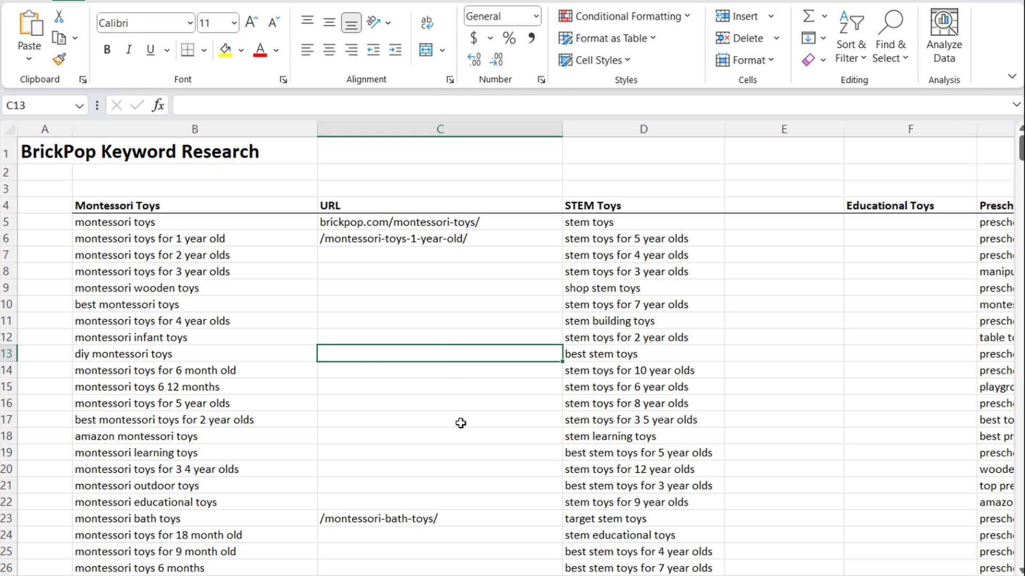
# Review the lower Montessori keywords against their URL column, highlighting "montessori sensory toys" and selecting "montessori music toys" and its mapped URL
pyautogui.scroll(-9, 462, 423)
pyautogui.moveTo(188, 293); pyautogui.dragTo(365, 295)
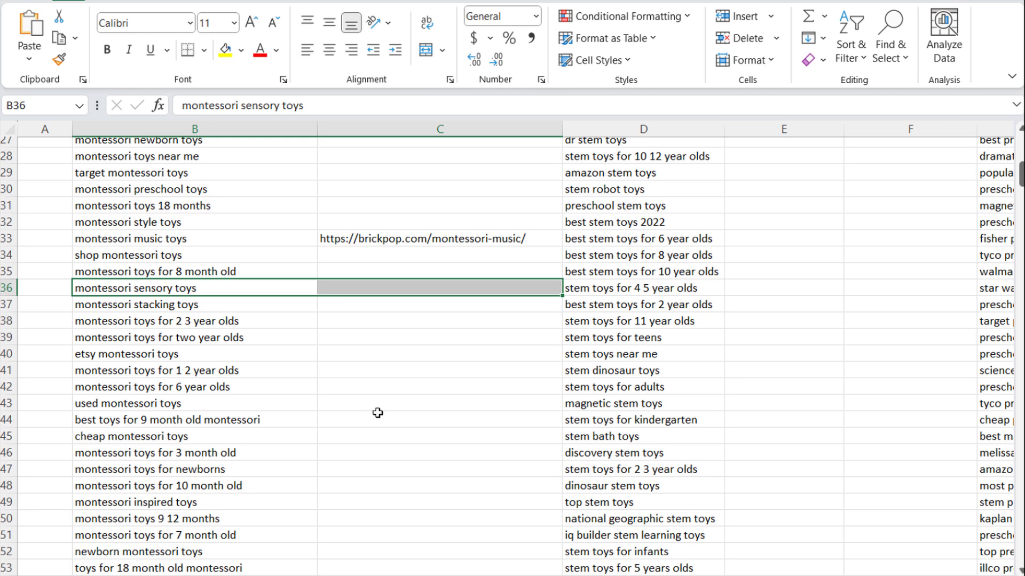
pyautogui.click(377, 342)
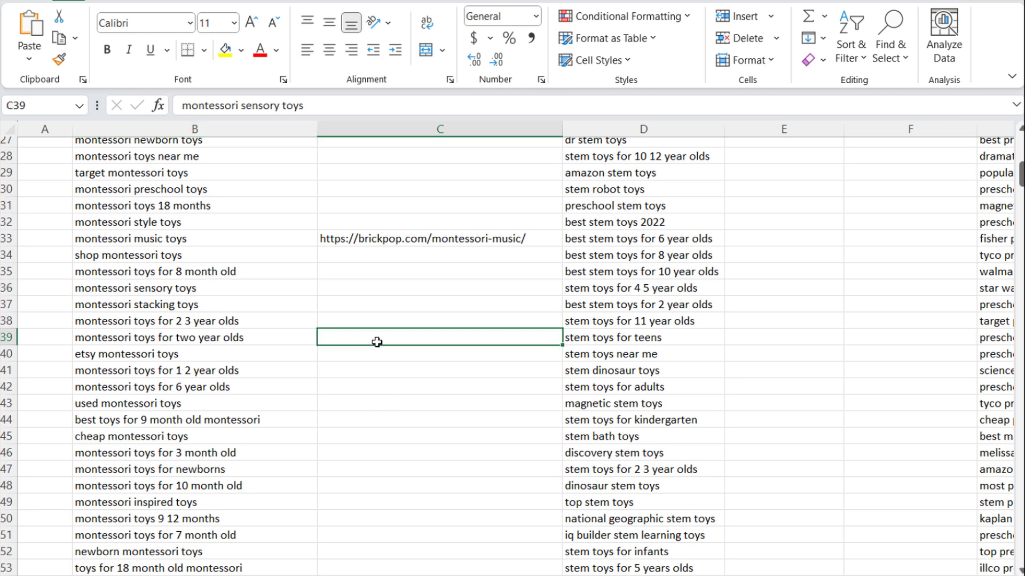
pyautogui.moveTo(270, 288); pyautogui.dragTo(336, 283)
pyautogui.click(336, 284)
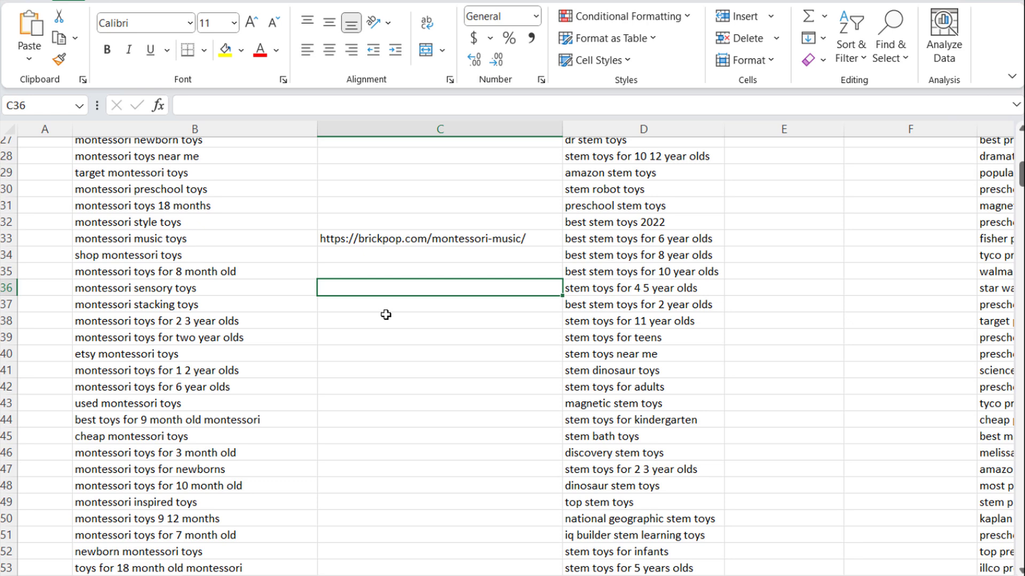
pyautogui.click(246, 234)
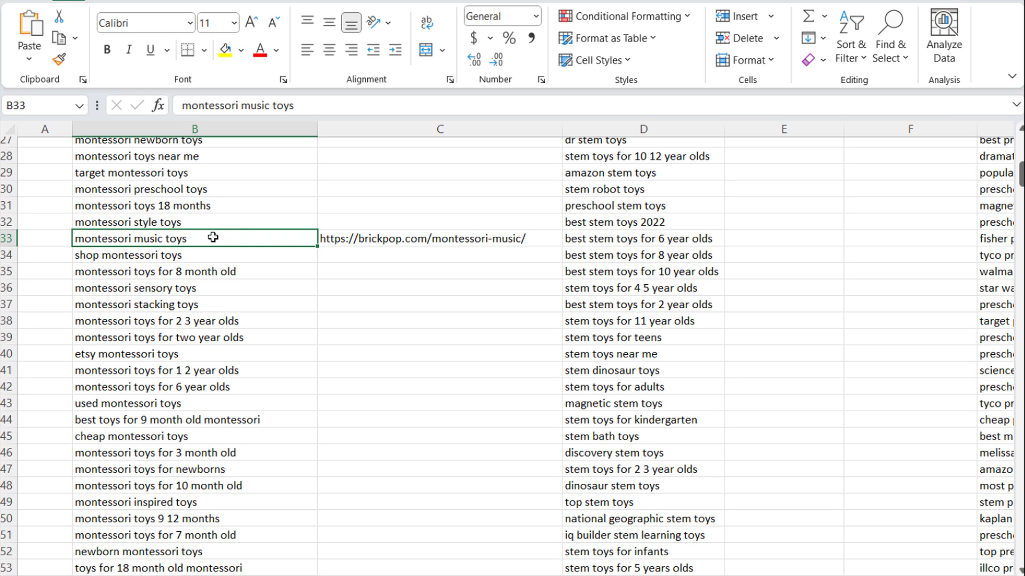
pyautogui.click(368, 237)
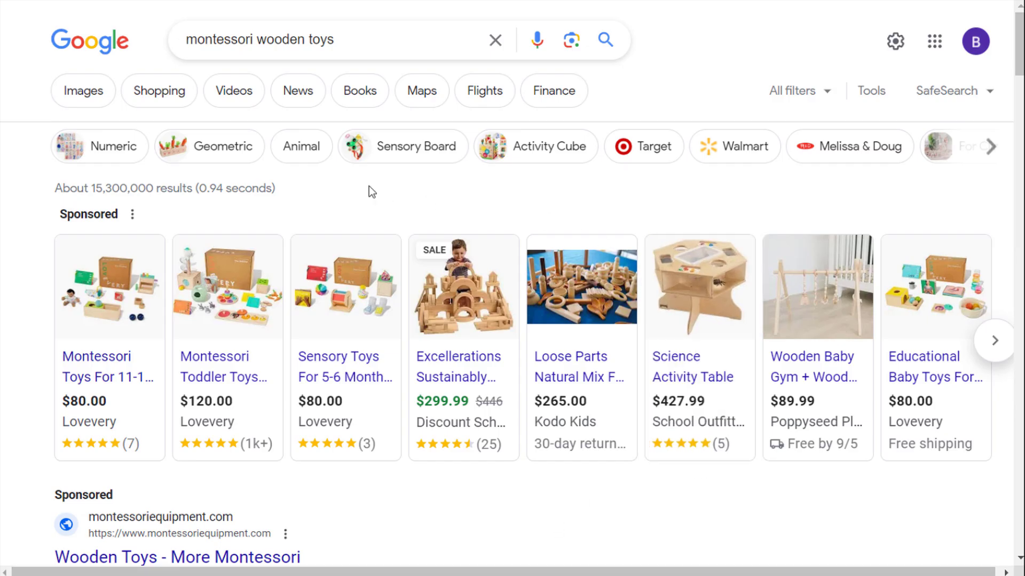
# Switch to the Google results for "montessori wooden toys" and examine the sponsored products and organic listings for search intent
pyautogui.moveTo(216, 39); pyautogui.dragTo(378, 44)
pyautogui.click(377, 44)
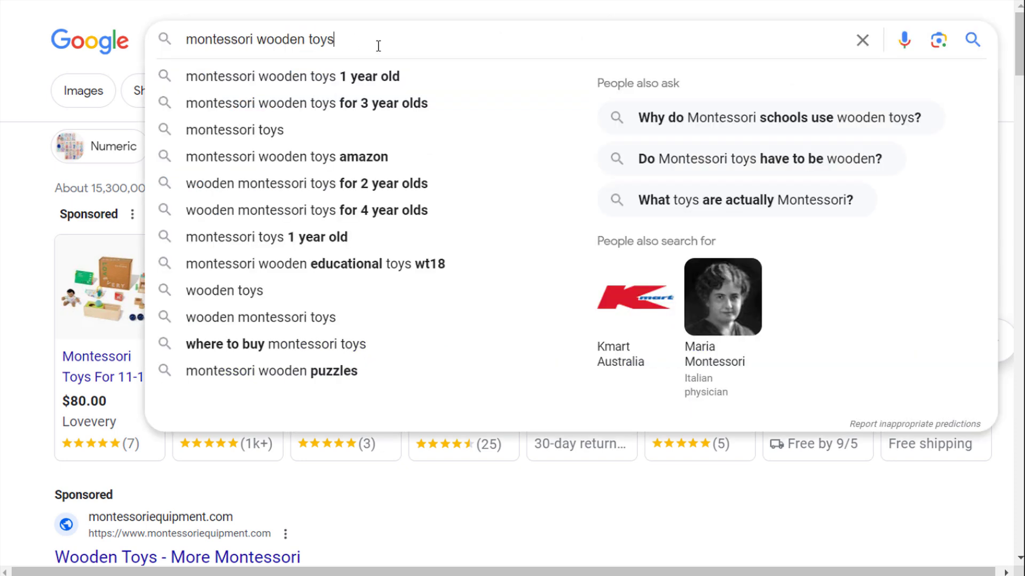
pyautogui.click(754, 6)
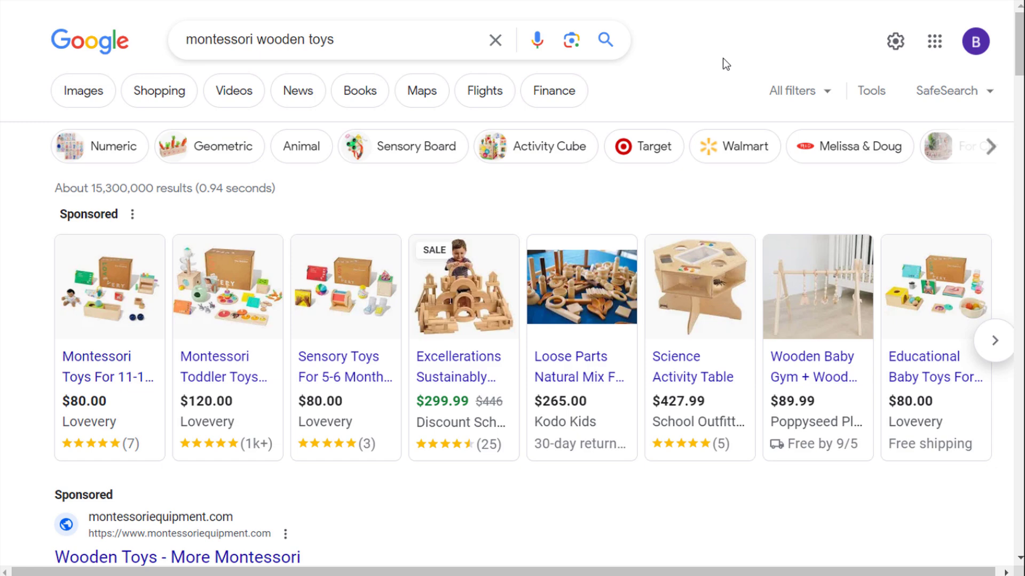
pyautogui.scroll(-3, 560, 267)
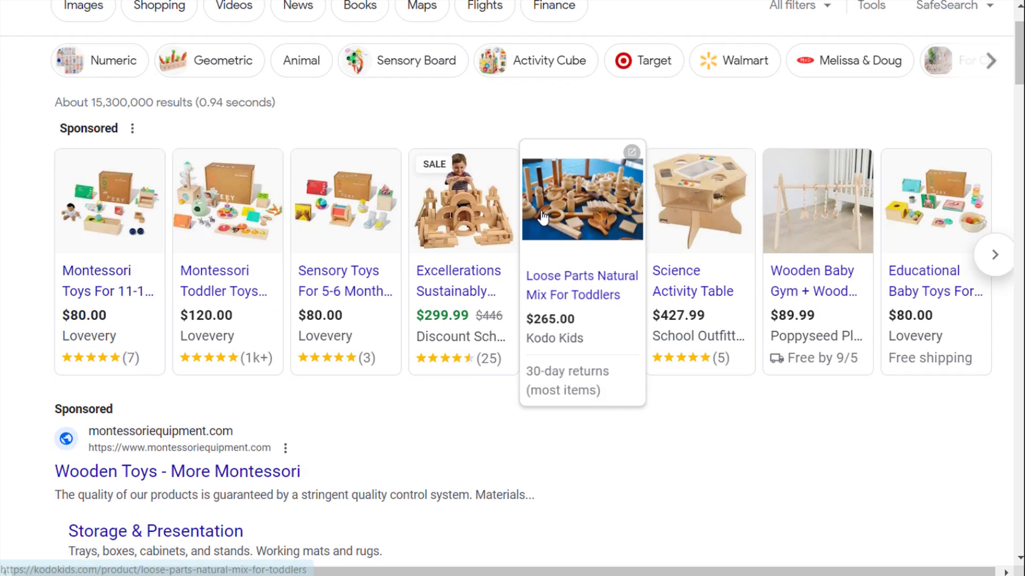
pyautogui.scroll(-10, 540, 299)
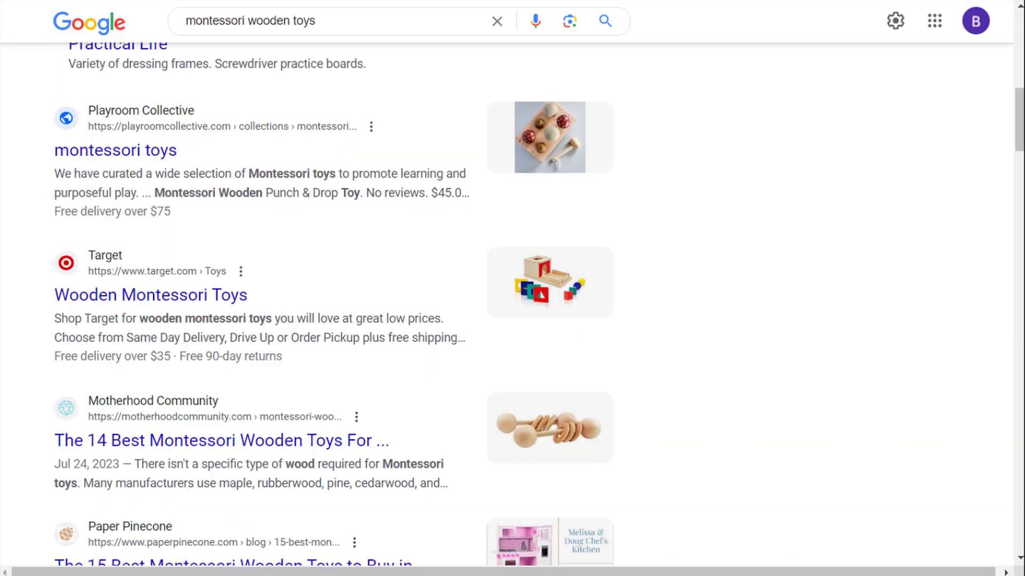
pyautogui.scroll(3, 201, 360)
pyautogui.scroll(-5, 202, 350)
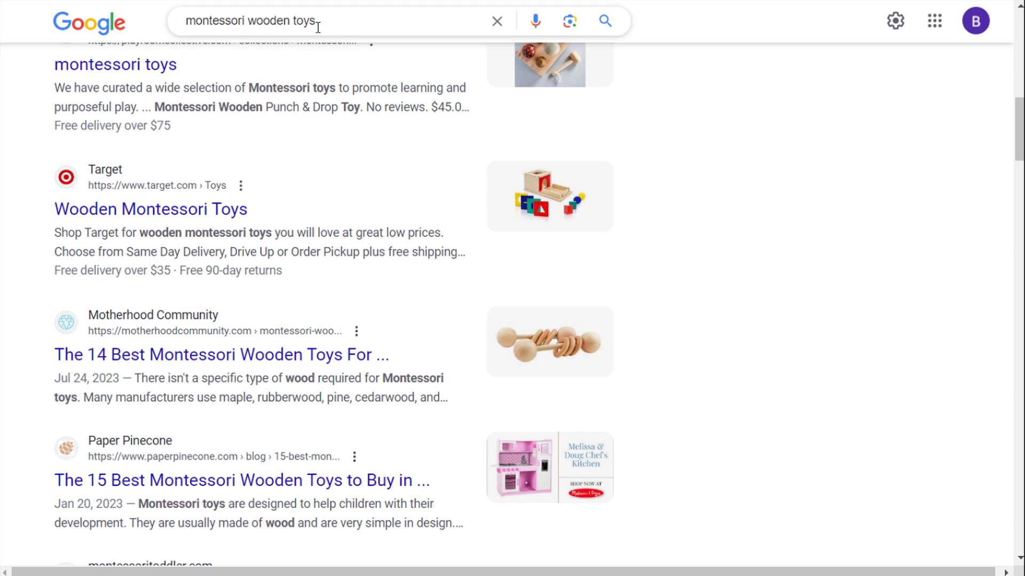
# Search Google for "best montessori wooden toys" and look through the results for search intent
pyautogui.click(191, 24)
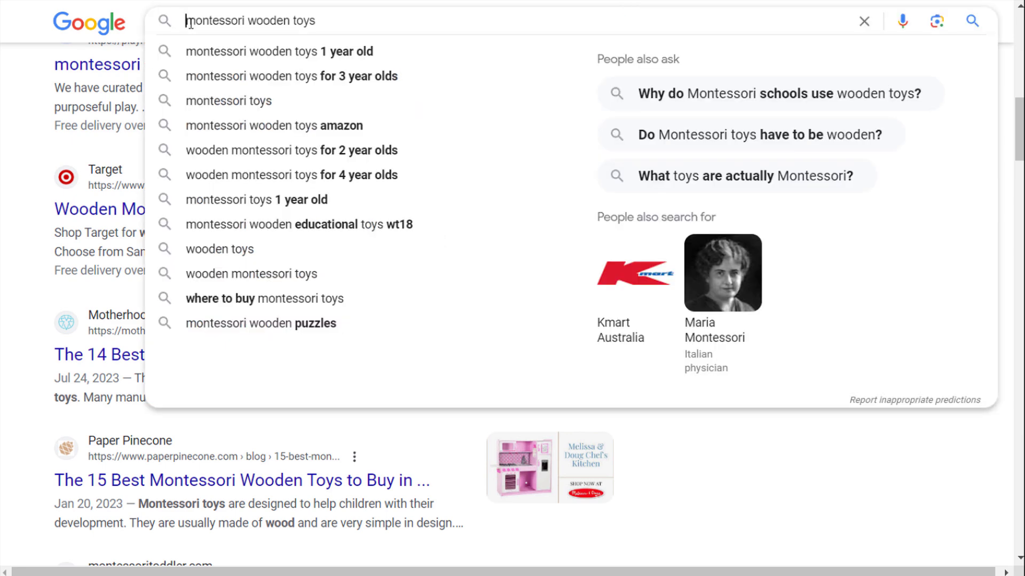
pyautogui.write('best')
pyautogui.press('Return')
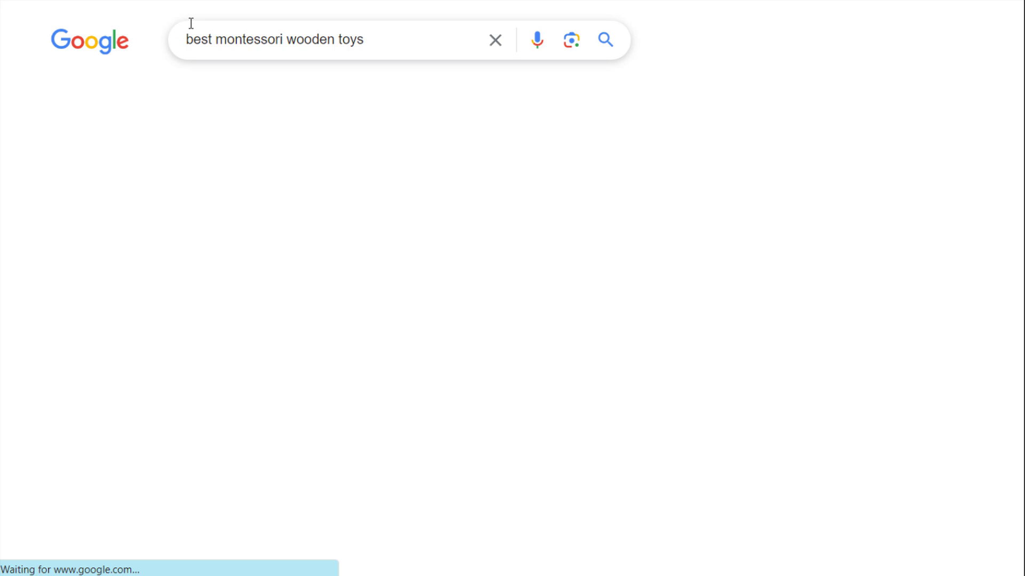
pyautogui.scroll(-10, 299, 143)
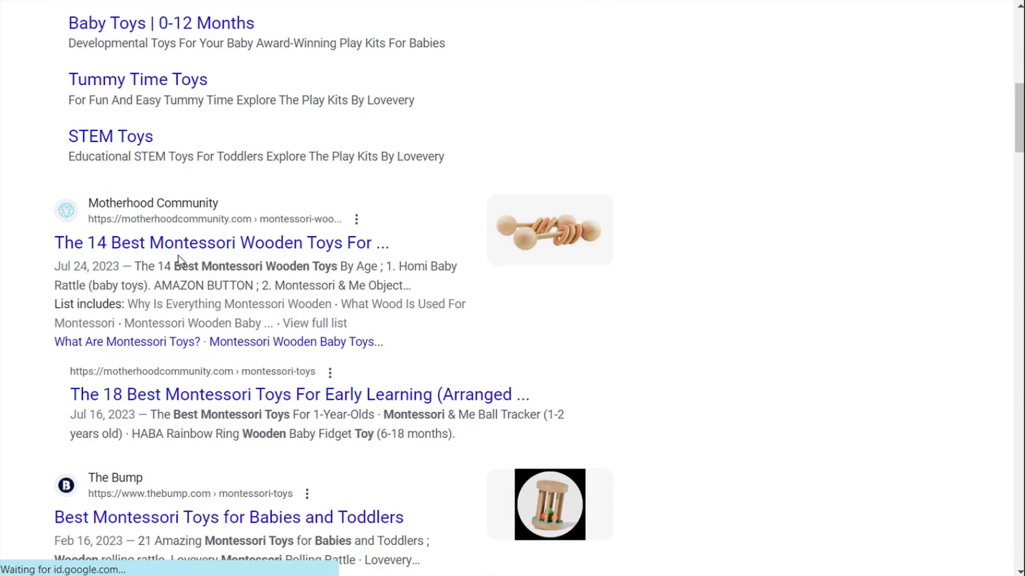
pyautogui.scroll(-4, 203, 258)
pyautogui.scroll(8, 811, 267)
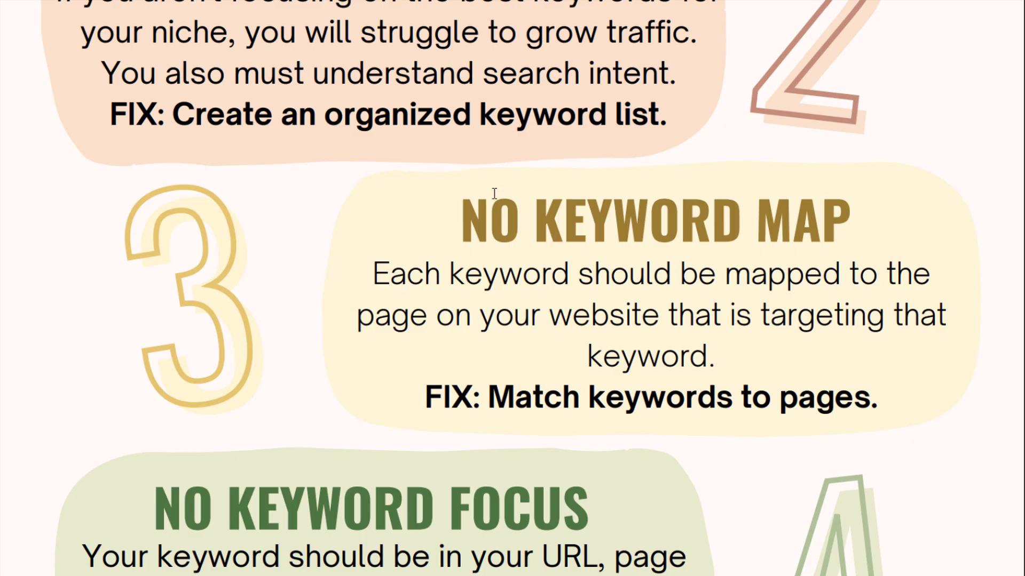
# Return to the infographic, highlight part of the "Match keywords to pages" fix, and move on to the fourth mistake
pyautogui.moveTo(637, 410); pyautogui.dragTo(858, 421)
pyautogui.click(856, 421)
pyautogui.scroll(-6, 877, 309)
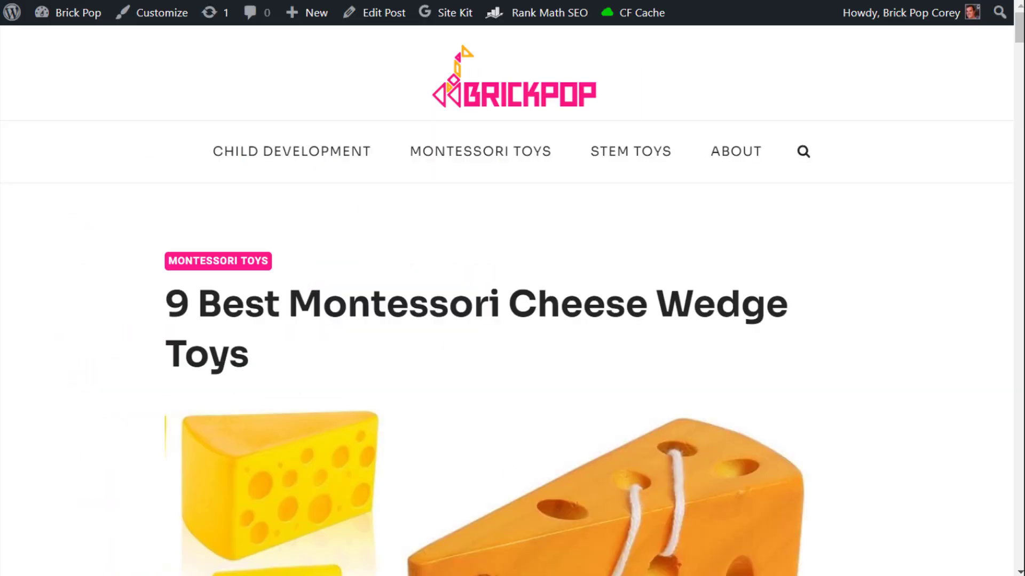
# Examine keyword use in the title and first paragraph of BrickPop's "9 Best Montessori Cheese Wedge Toys" article, highlighting the keyword in both
pyautogui.scroll(-3, 480, 331)
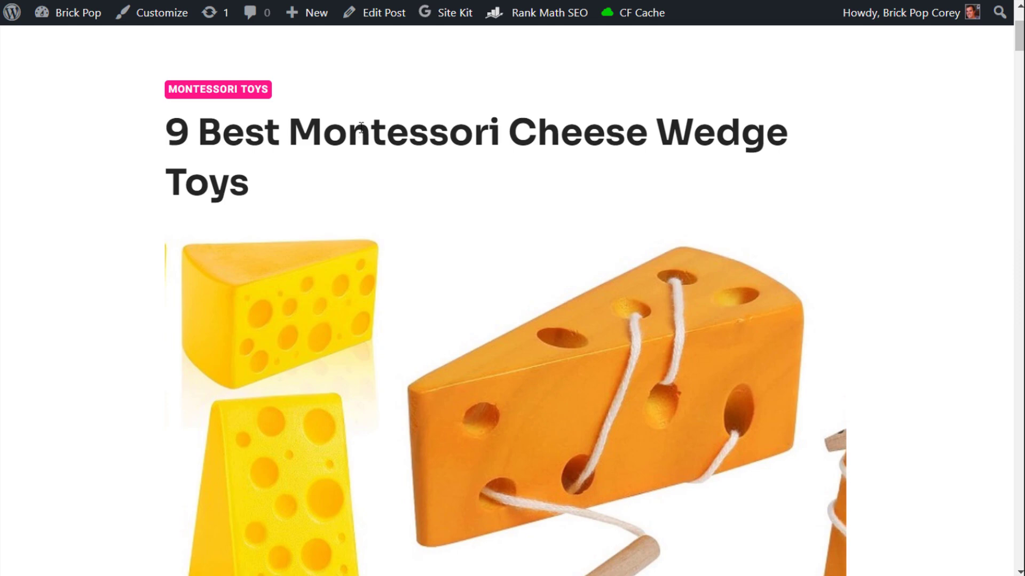
pyautogui.moveTo(295, 130); pyautogui.dragTo(272, 174)
pyautogui.click(302, 176)
pyautogui.scroll(-8, 313, 184)
pyautogui.scroll(-3, 322, 184)
pyautogui.moveTo(205, 118); pyautogui.dragTo(486, 118)
pyautogui.click(544, 130)
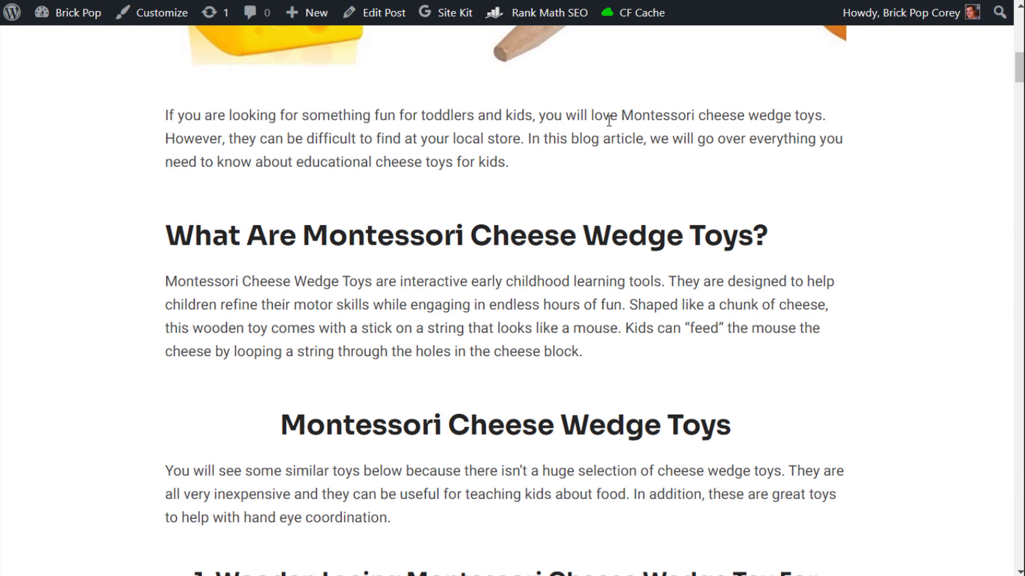
pyautogui.moveTo(622, 118); pyautogui.dragTo(818, 116)
pyautogui.click(769, 133)
# Highlight the keyword "Montessori Cheese Wedge Toys" in the article's "What Are" heading and in the main list heading
pyautogui.moveTo(304, 235); pyautogui.dragTo(750, 223)
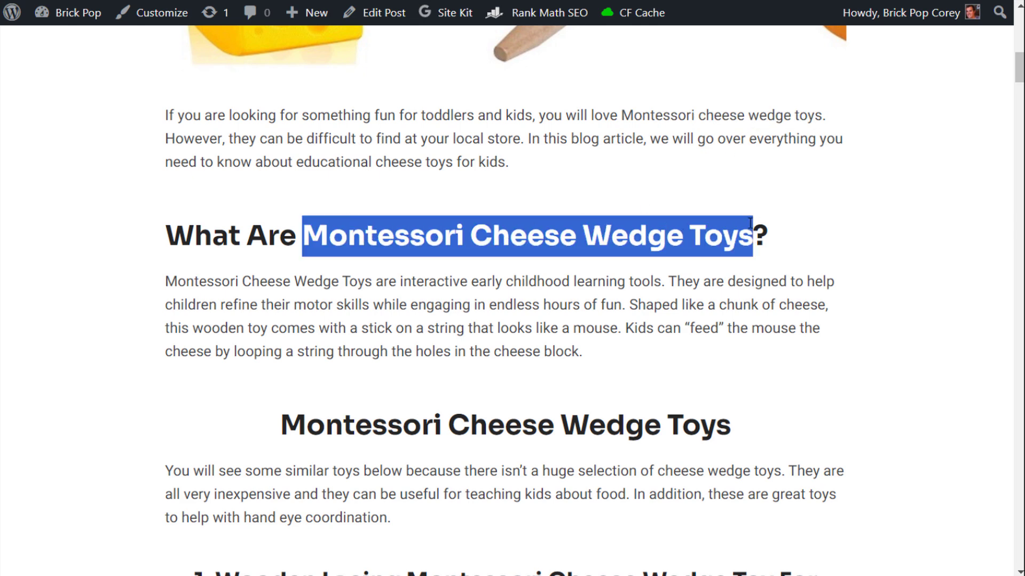
pyautogui.click(703, 272)
pyautogui.moveTo(304, 235); pyautogui.dragTo(766, 236)
pyautogui.click(725, 297)
pyautogui.moveTo(280, 427); pyautogui.dragTo(769, 435)
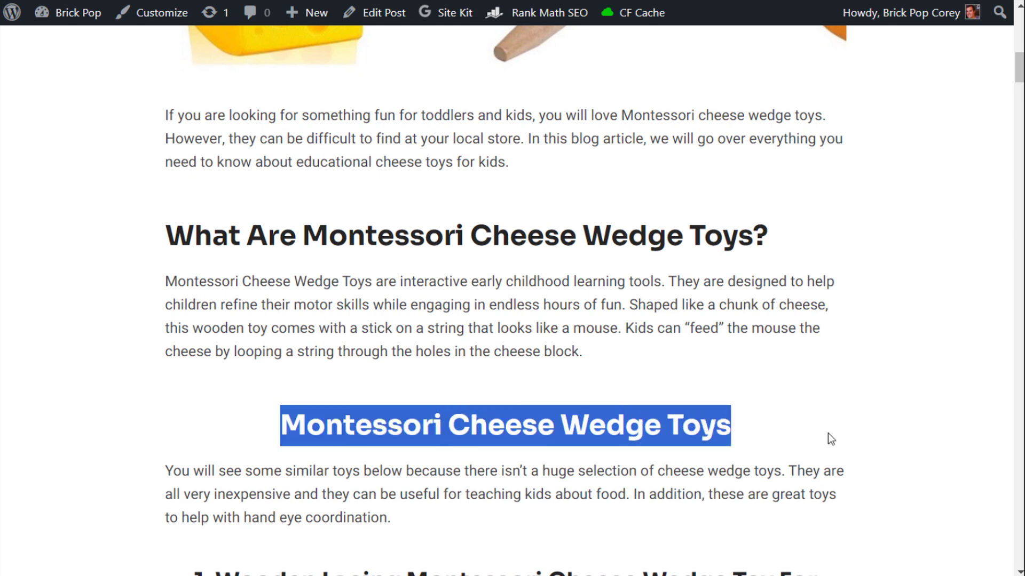
pyautogui.scroll(-5, 471, 309)
pyautogui.click(283, 179)
pyautogui.moveTo(292, 162); pyautogui.dragTo(736, 165)
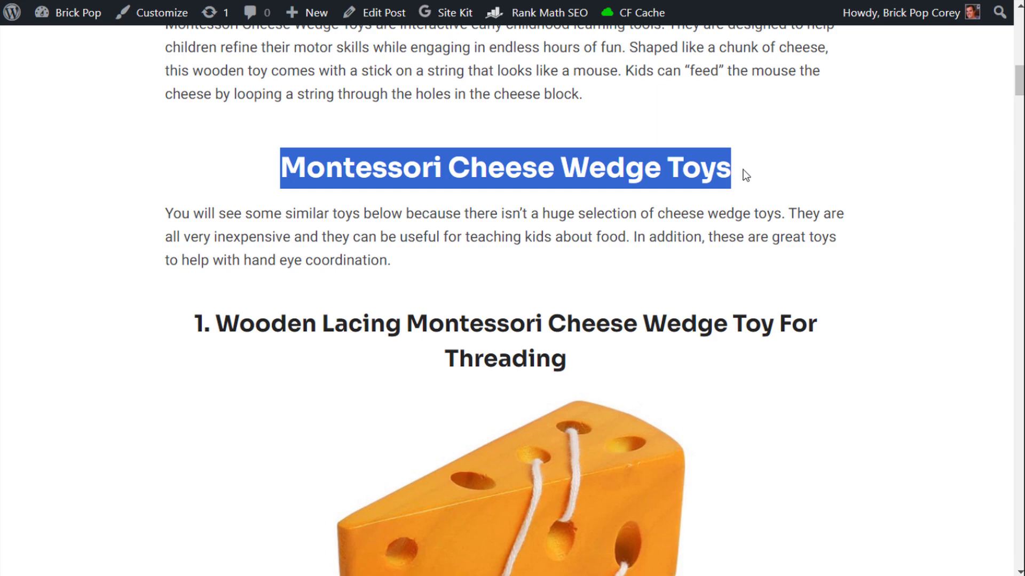
pyautogui.click(756, 235)
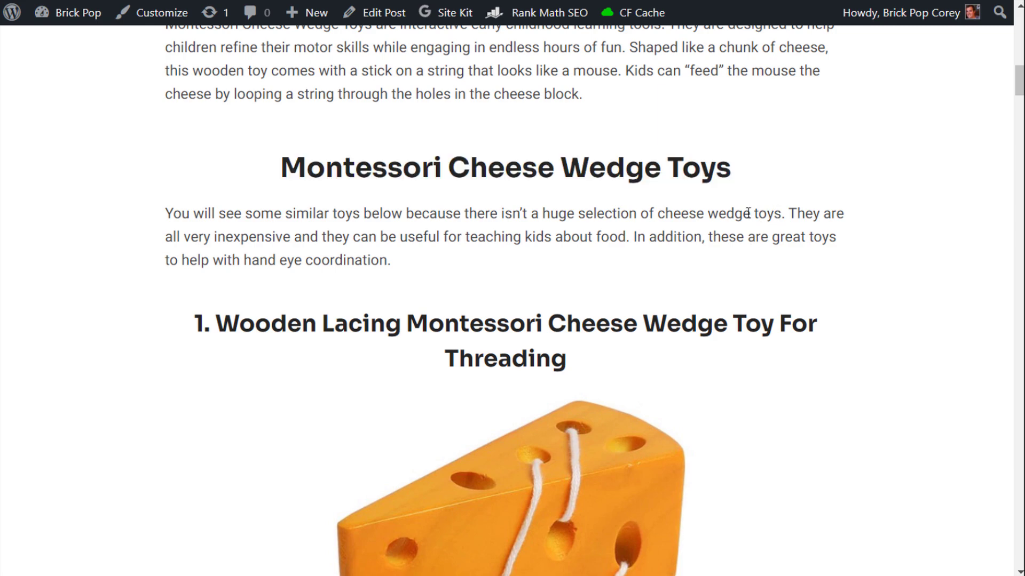
# Go back to the article's title, then look through the body text again for keyword placement
pyautogui.scroll(2, 547, 223)
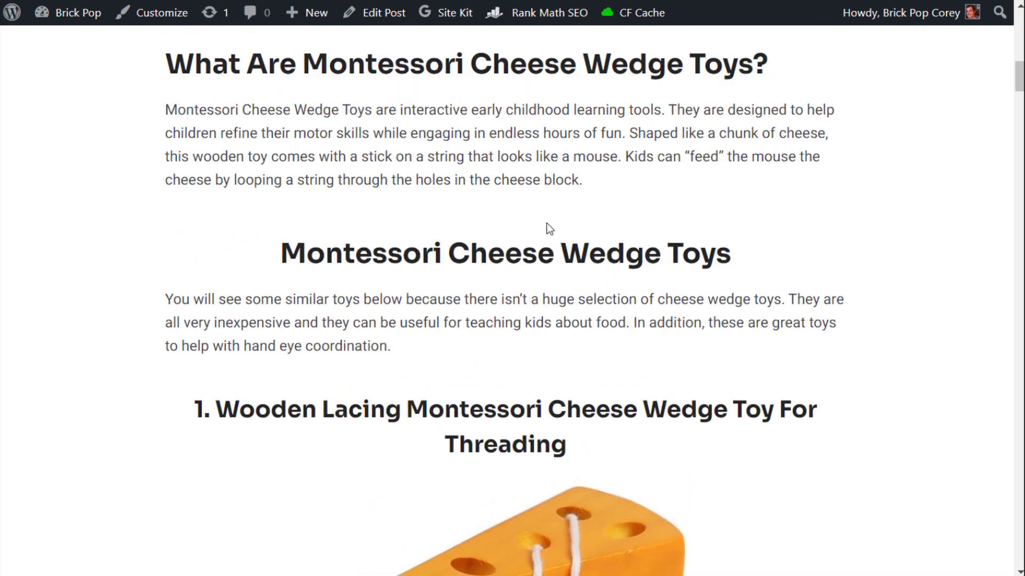
pyautogui.scroll(7, 547, 223)
pyautogui.scroll(6, 546, 267)
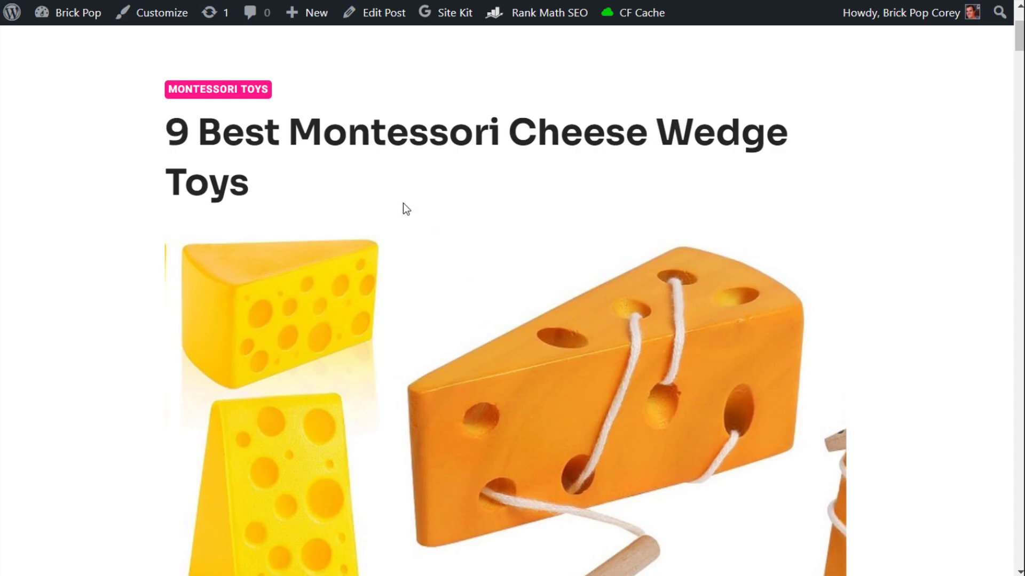
pyautogui.scroll(-10, 437, 226)
pyautogui.moveTo(280, 342); pyautogui.dragTo(353, 325)
pyautogui.click(820, 322)
pyautogui.click(364, 291)
pyautogui.scroll(-15, 364, 291)
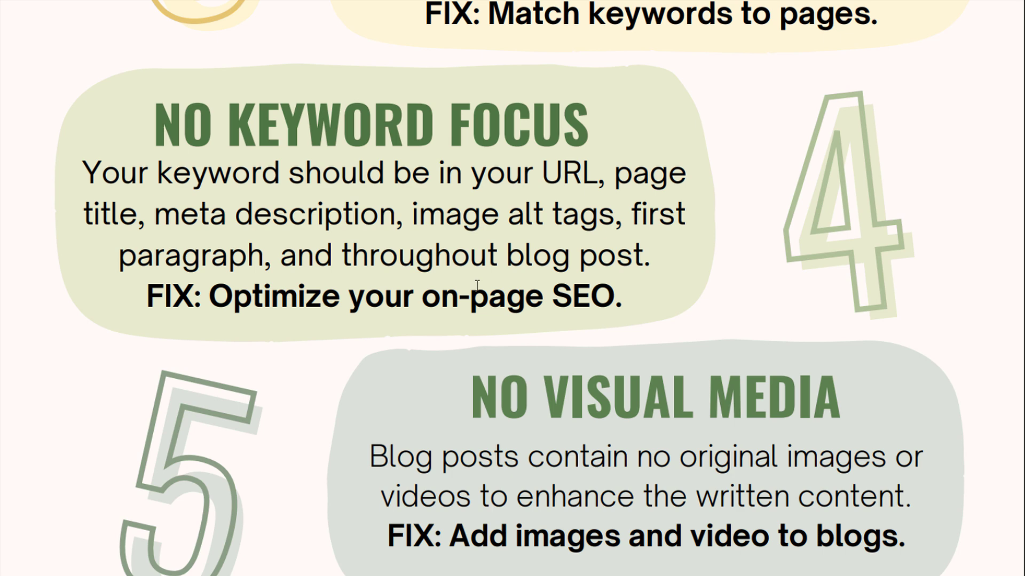
# Read the infographic's fifth mistake, "No Visual Media", highlighting the sentence about blog posts without original images
pyautogui.scroll(-5, 510, 284)
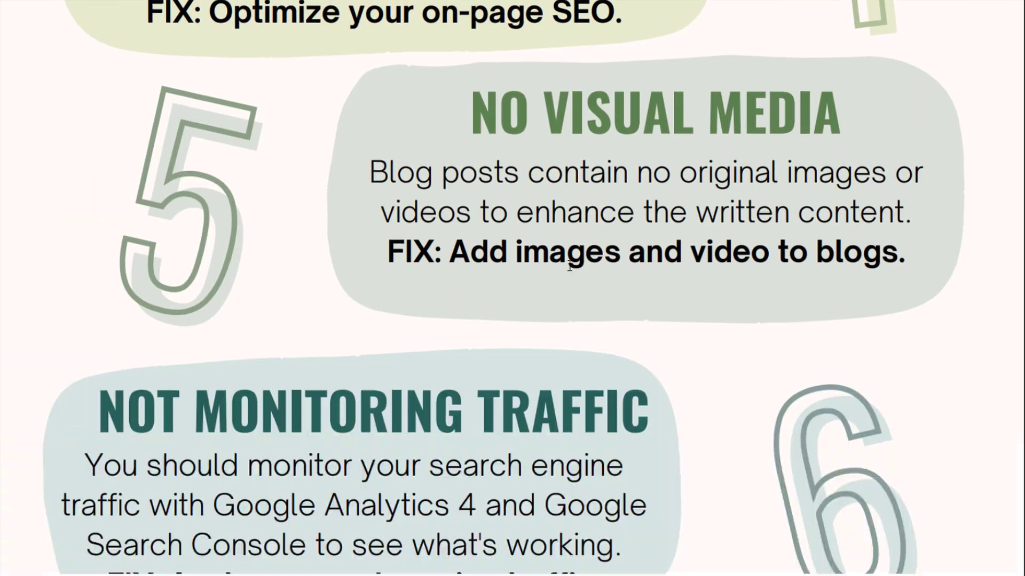
pyautogui.moveTo(369, 170); pyautogui.dragTo(778, 179)
pyautogui.click(872, 190)
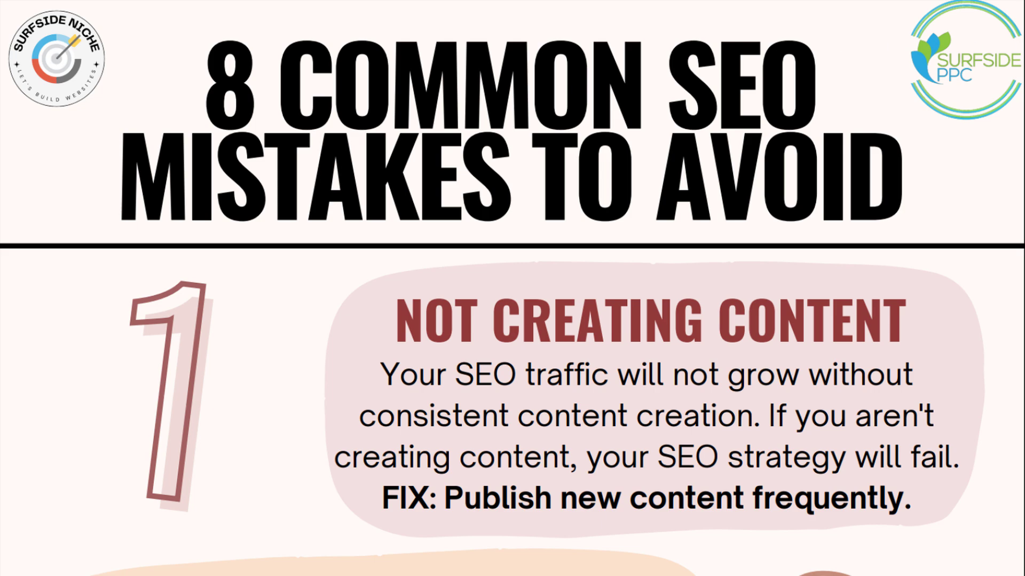
# Skim the SEO mistakes infographic from its first mistake down to "No Visual Media"
pyautogui.scroll(-10, 260, 94)
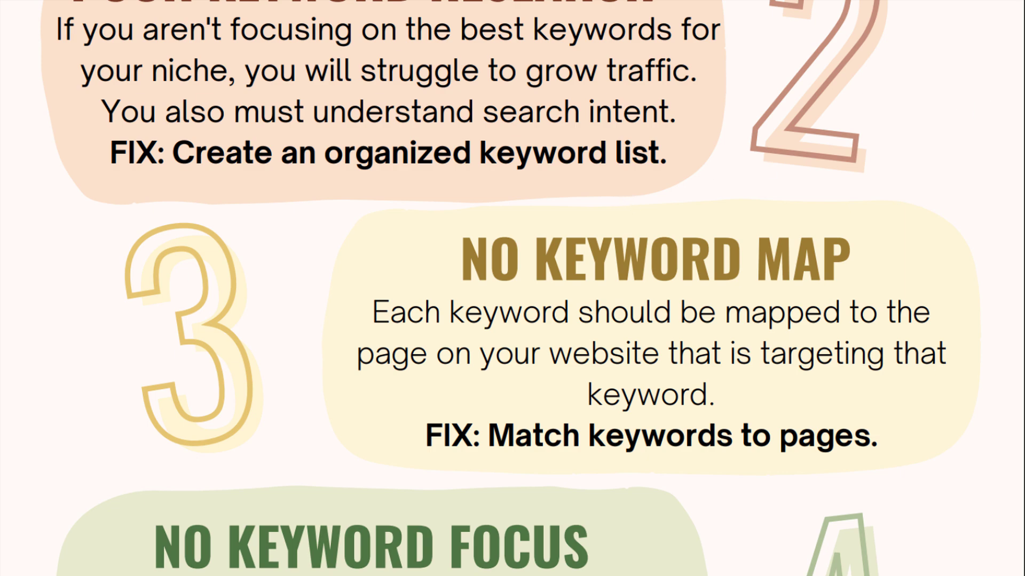
pyautogui.scroll(-9, 512, 288)
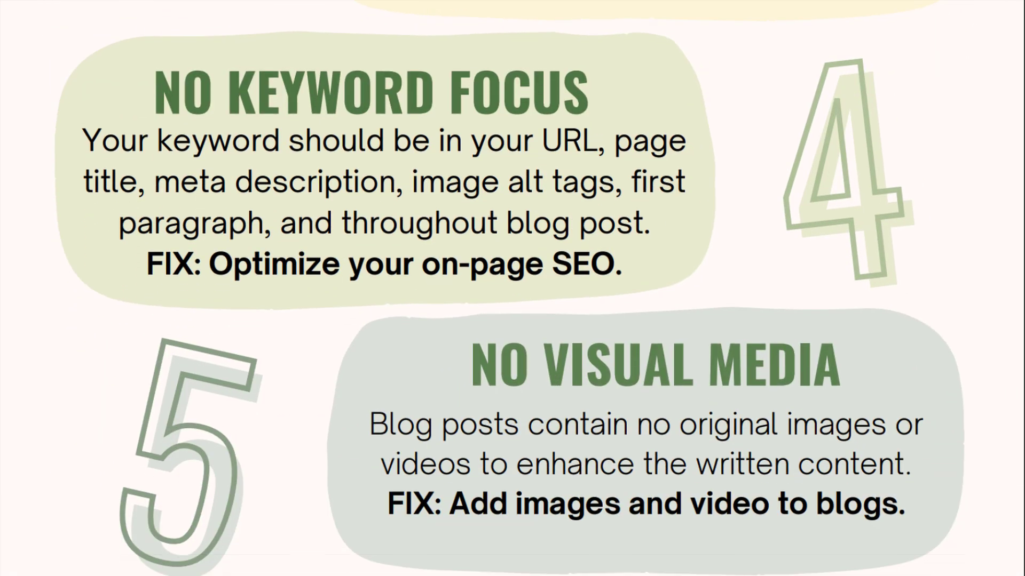
pyautogui.scroll(-1, 512, 288)
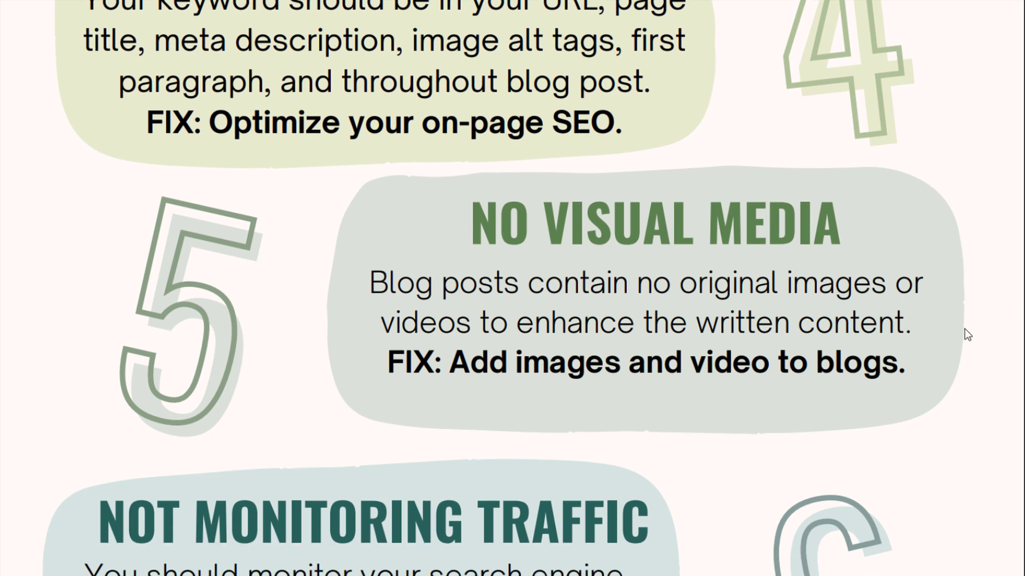